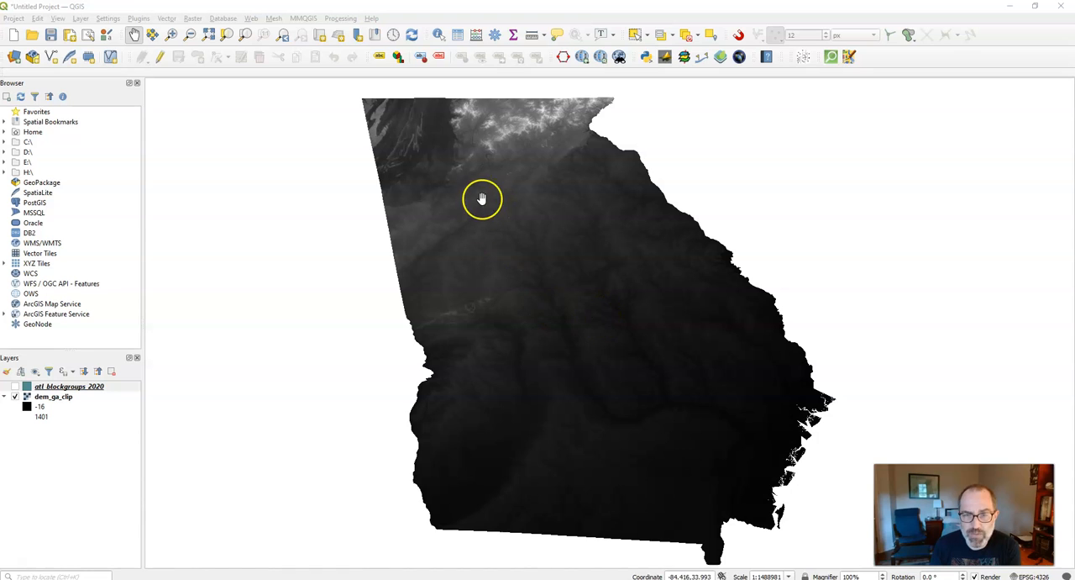
- Identify the atl_blockgroups_2020 features at a spot in northern Georgia
scroll(480, 198, "up", 1)
scroll(453, 259, "up", 2)
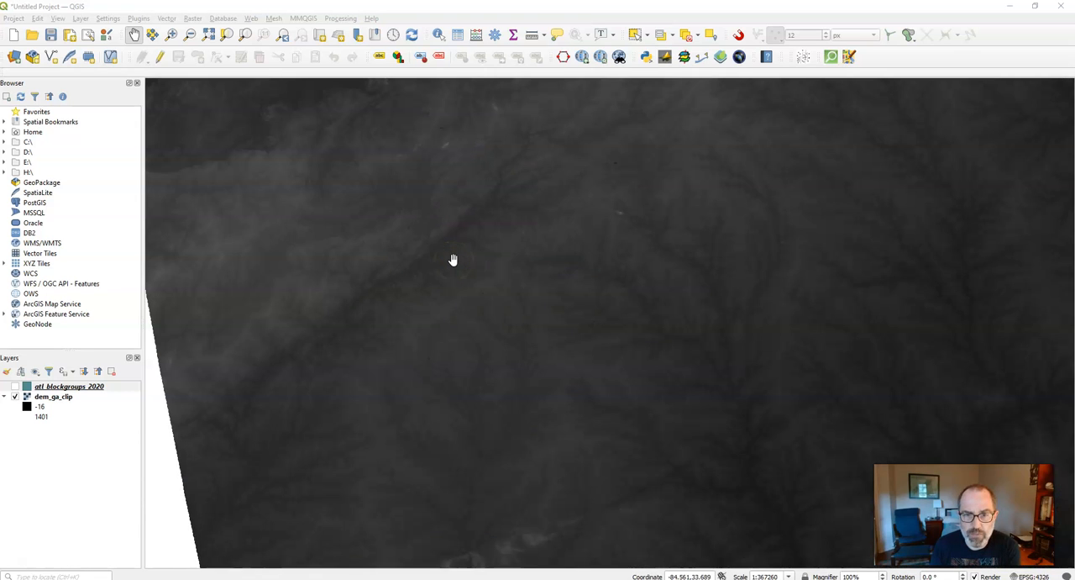
scroll(453, 260, "down", 2)
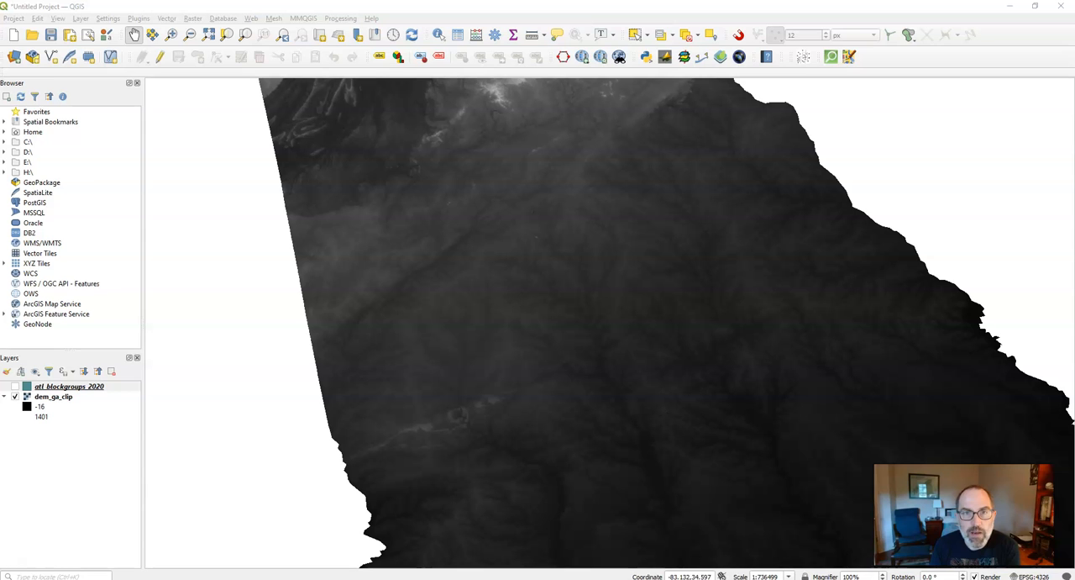
left_click(439, 34)
left_click(532, 237)
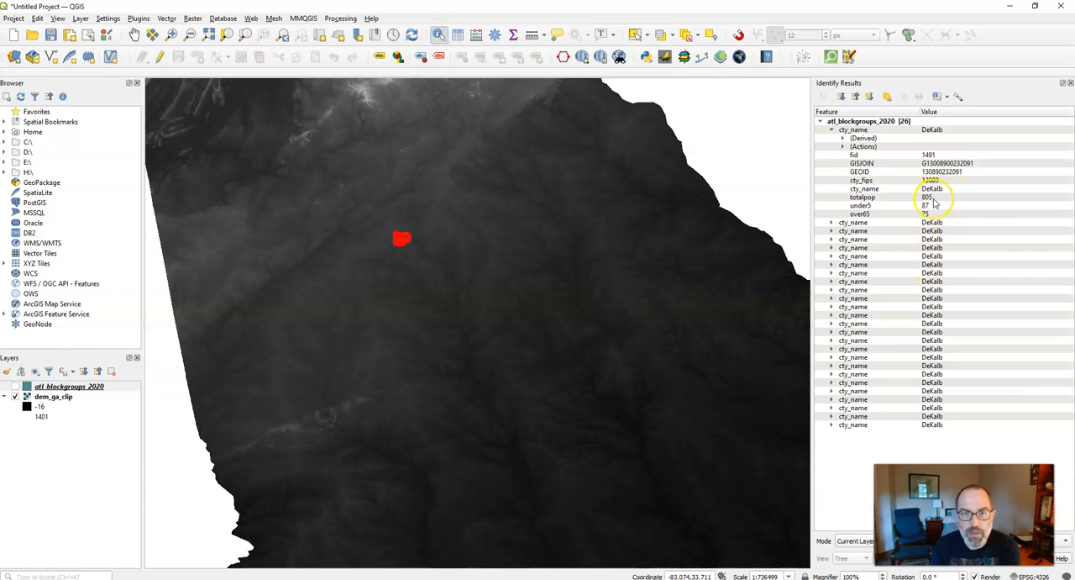
- Make dem_ga_clip the active layer and identify its elevation values at several places, including the brighter high ground in the north
left_click(46, 398)
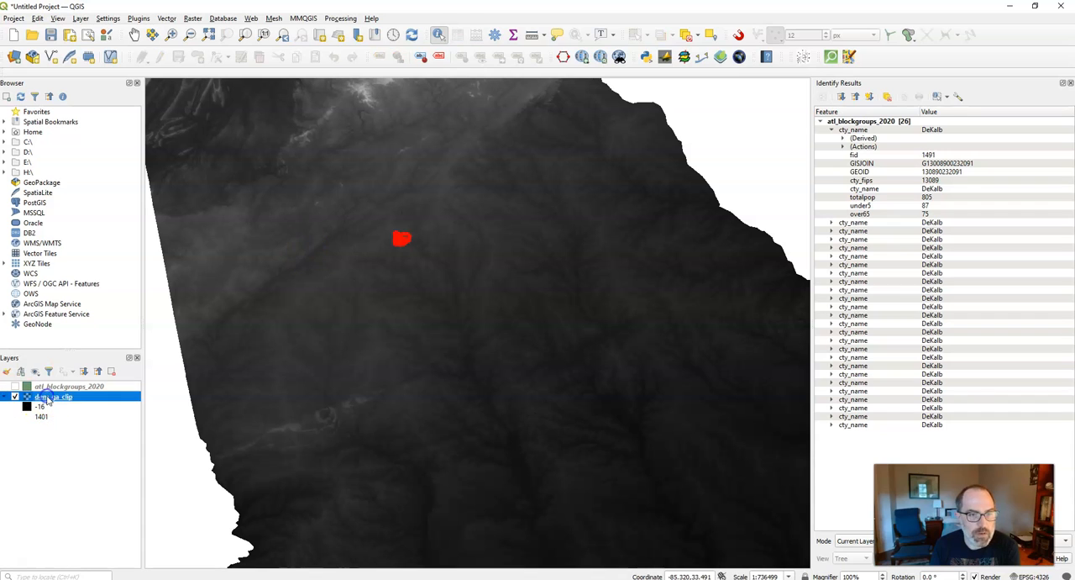
left_click(383, 297)
left_click(377, 266)
left_click(378, 252)
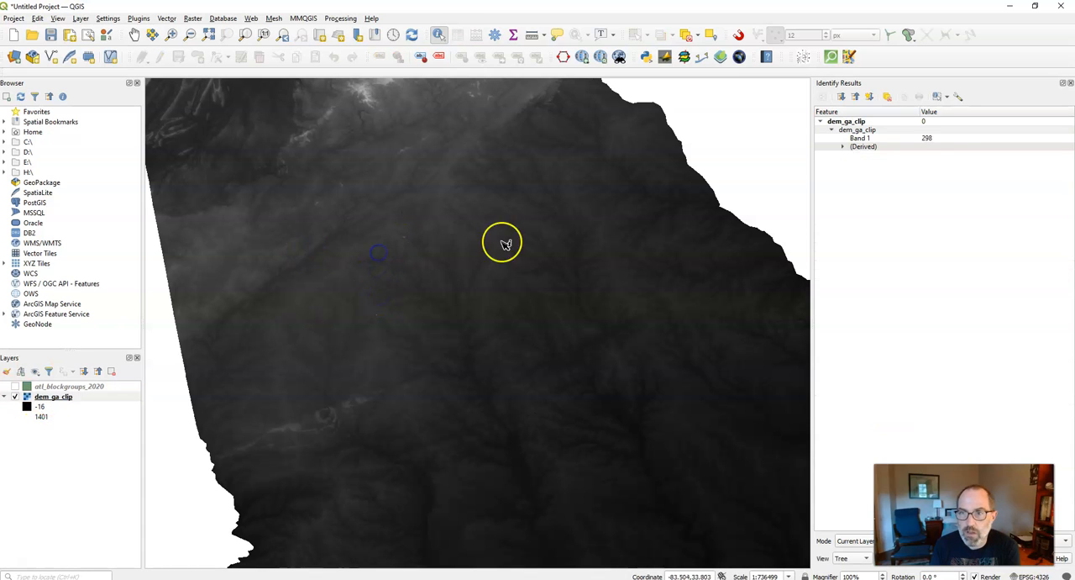
left_click(579, 291)
left_click(588, 336)
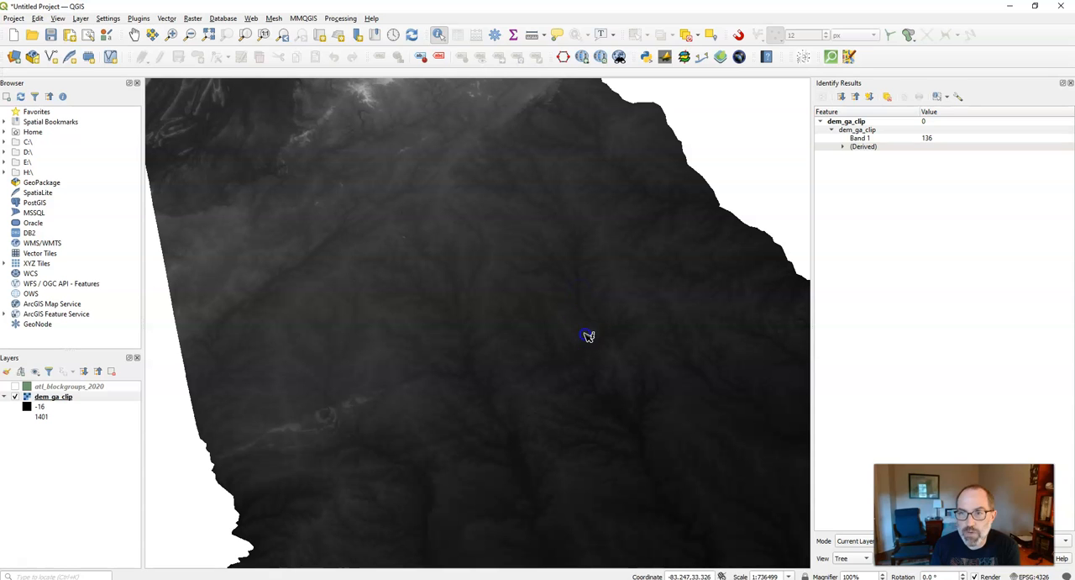
left_click(379, 107)
left_click(368, 99)
left_click(367, 94)
left_click(370, 91)
left_click(379, 92)
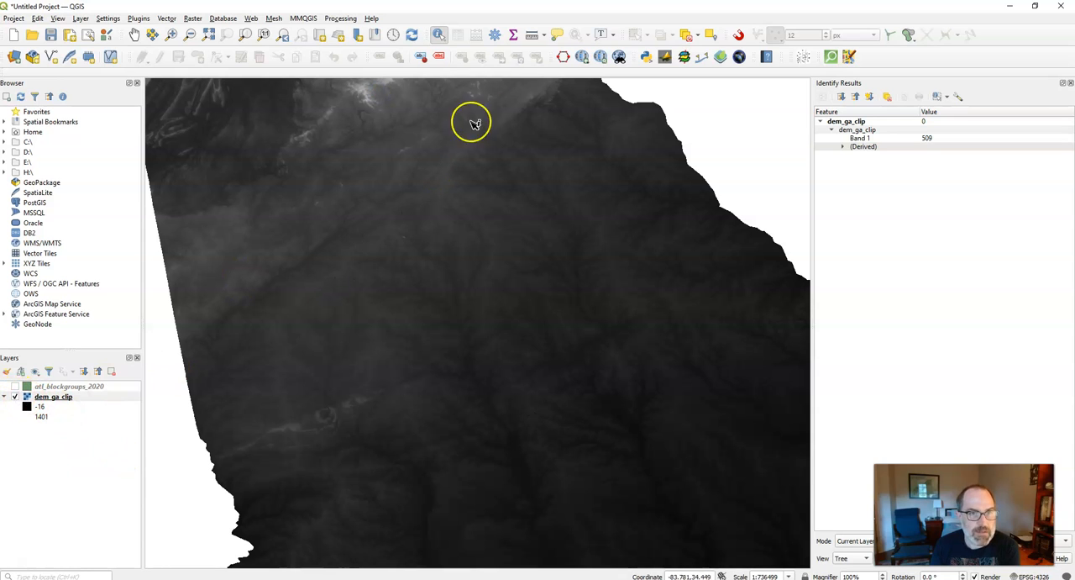
- Show the atl_blockgroups_2020 layer over the elevation raster and close the identify results
left_click(15, 387)
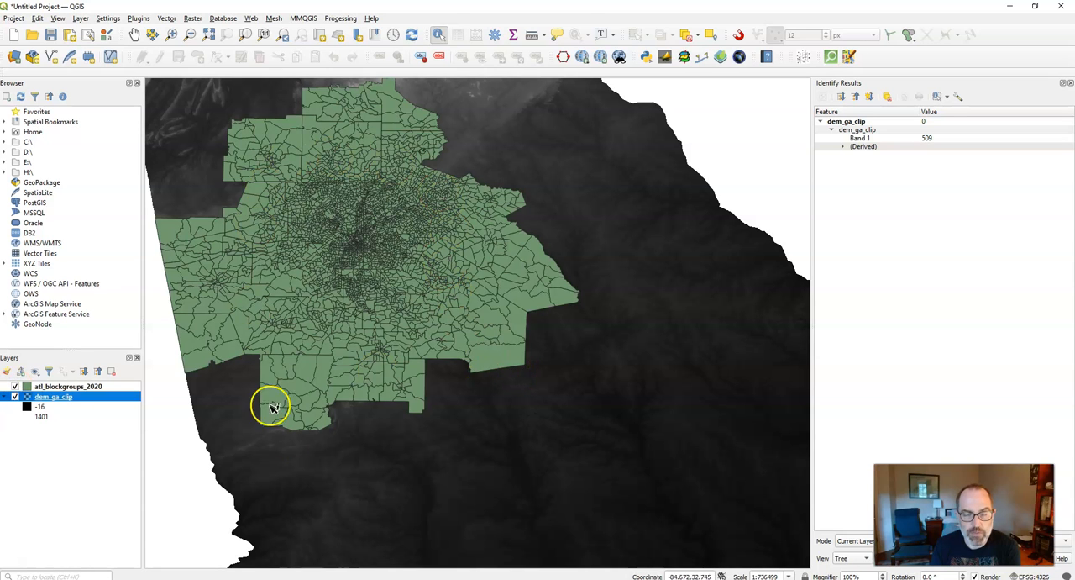
left_click(457, 398)
left_click(1061, 82)
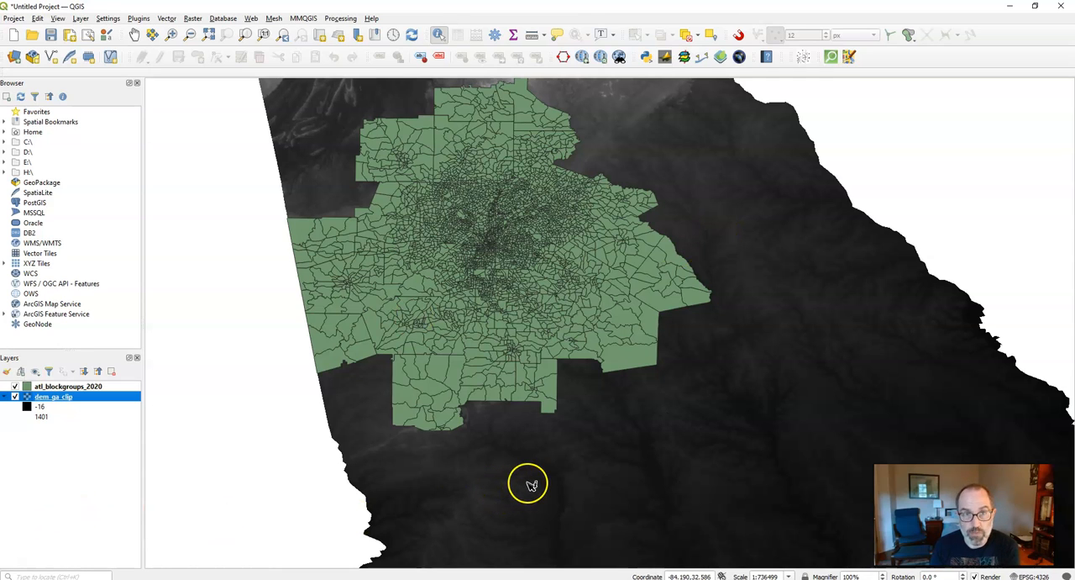
- Open the Processing Toolbox and expand the Raster analysis group of algorithms
left_click(340, 17)
left_click(344, 32)
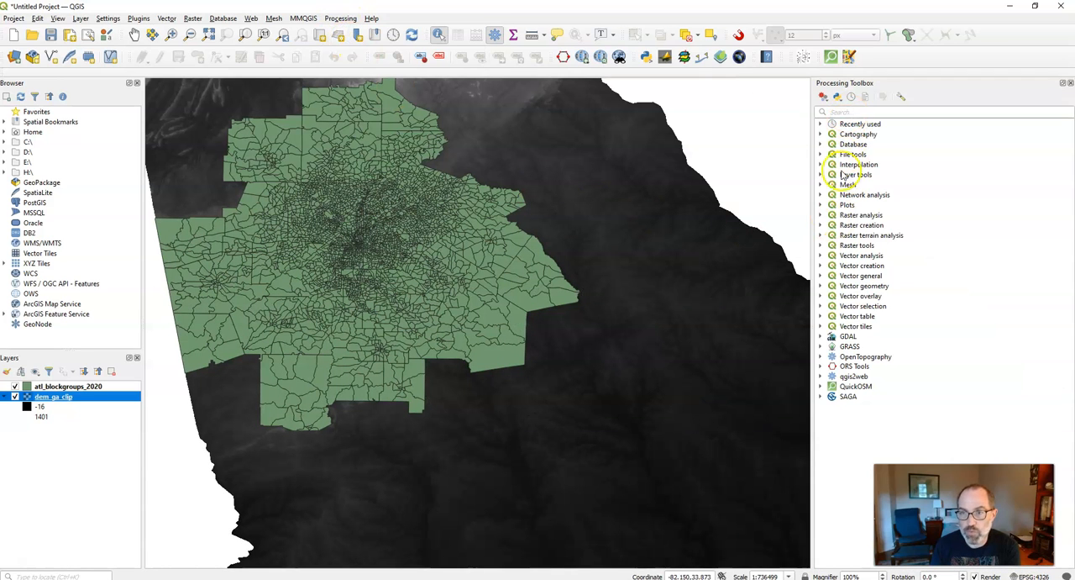
left_click(821, 215)
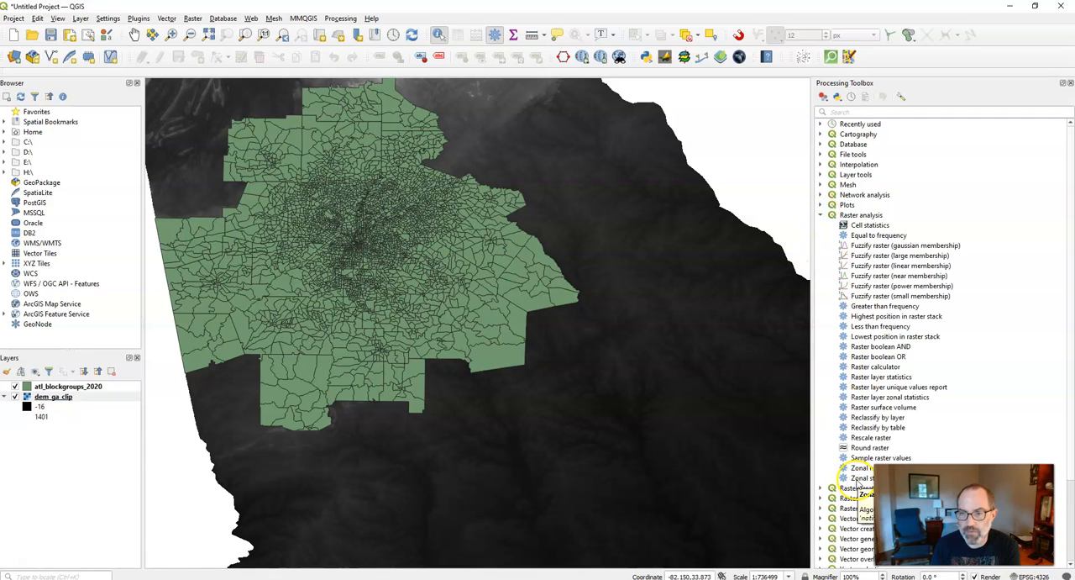
- Search the available algorithms for "zonal", dismissing the suggestions and any identify results without running a tool
left_click(861, 113)
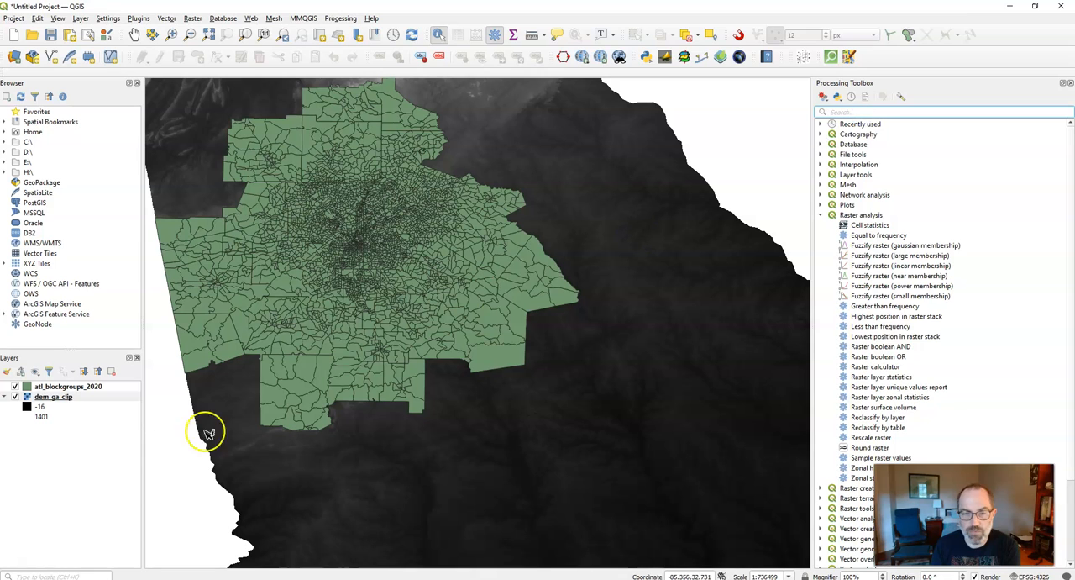
left_click(60, 576)
type("zonal")
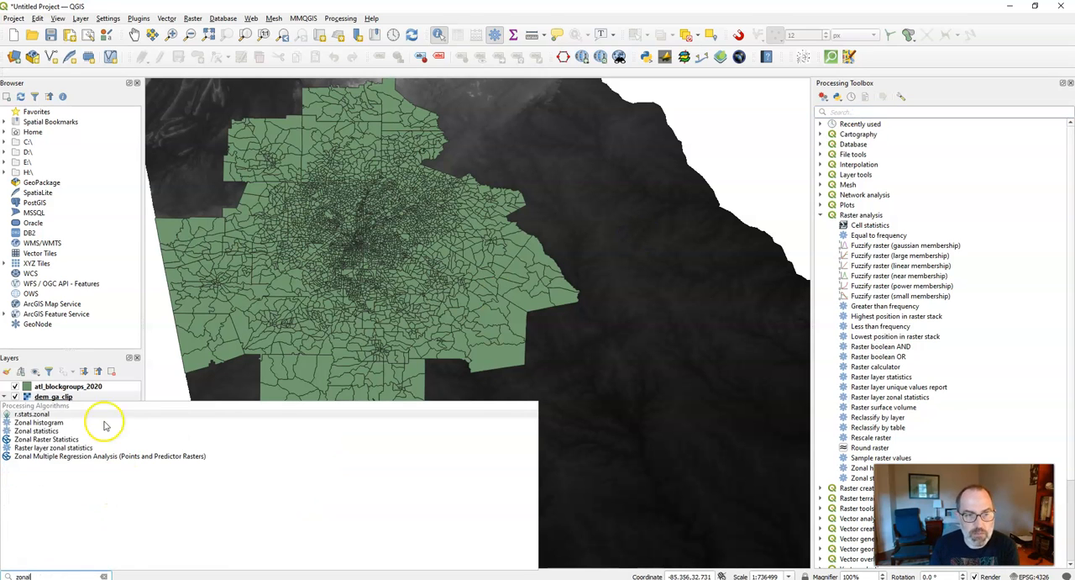
left_click(762, 154)
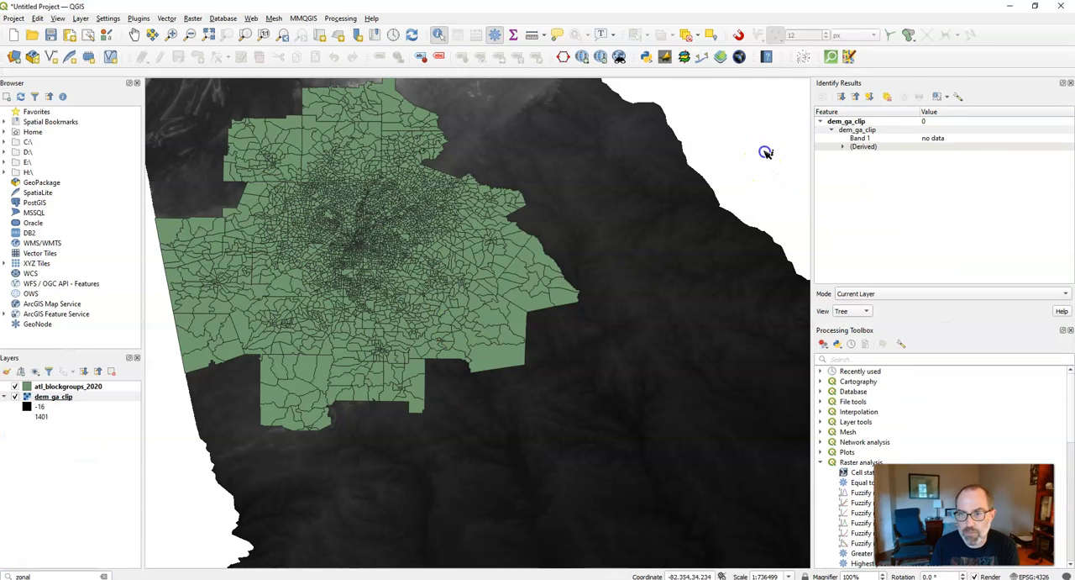
left_click(1070, 82)
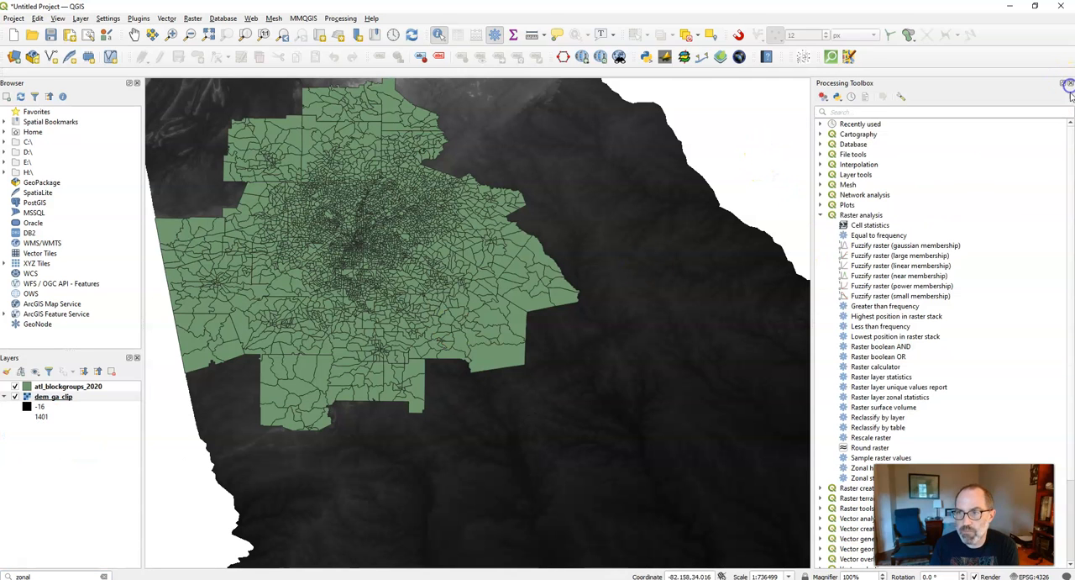
- Open the Zonal statistics tool and set atl_blockgroups_2020 as input layer, with Band 1 (Gray) of dem_ga_clip as raster band
double_click(861, 477)
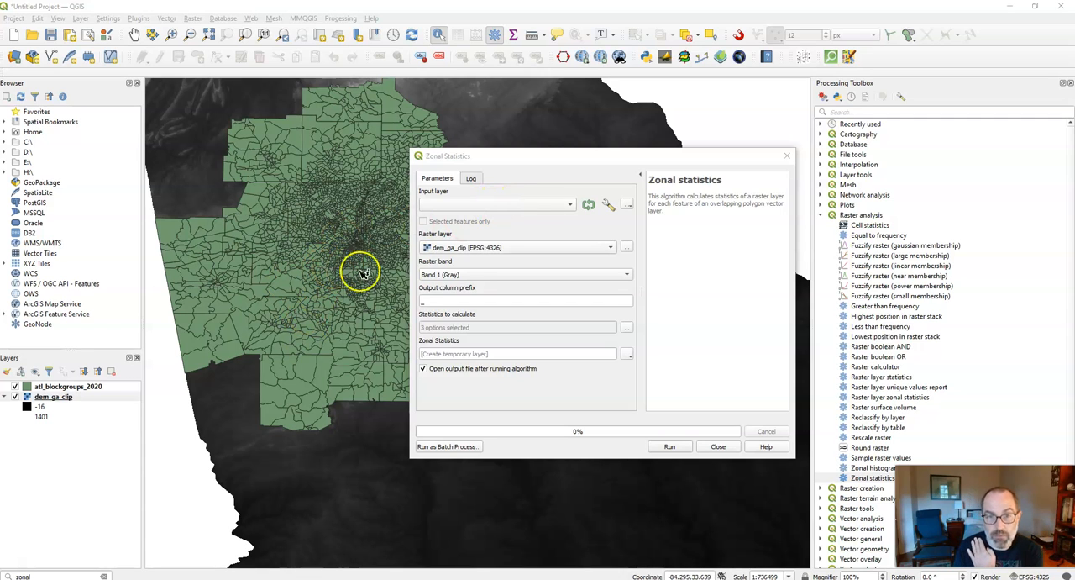
left_click(464, 207)
left_click(466, 206)
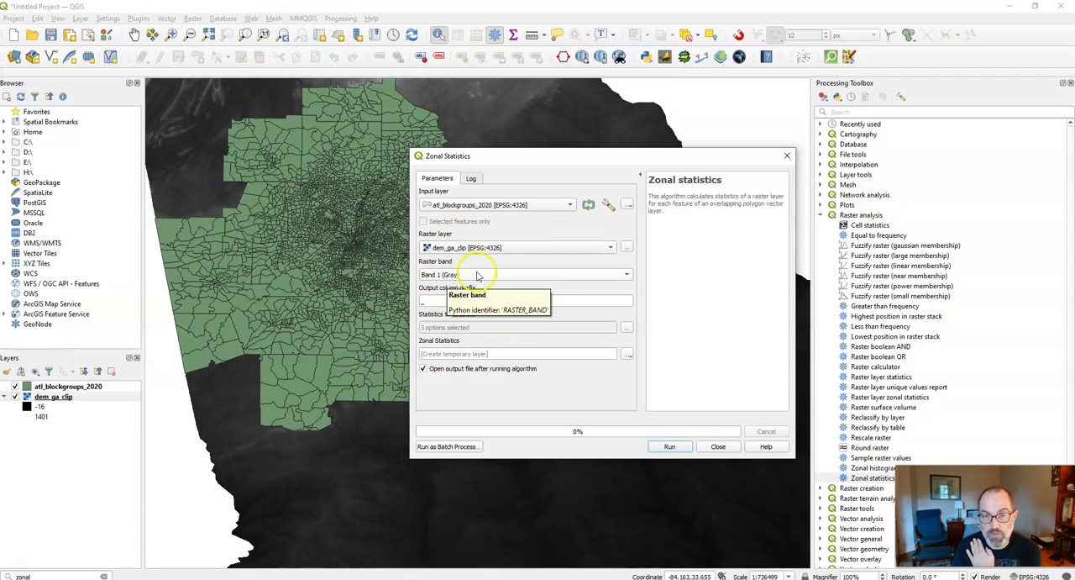
left_click(514, 279)
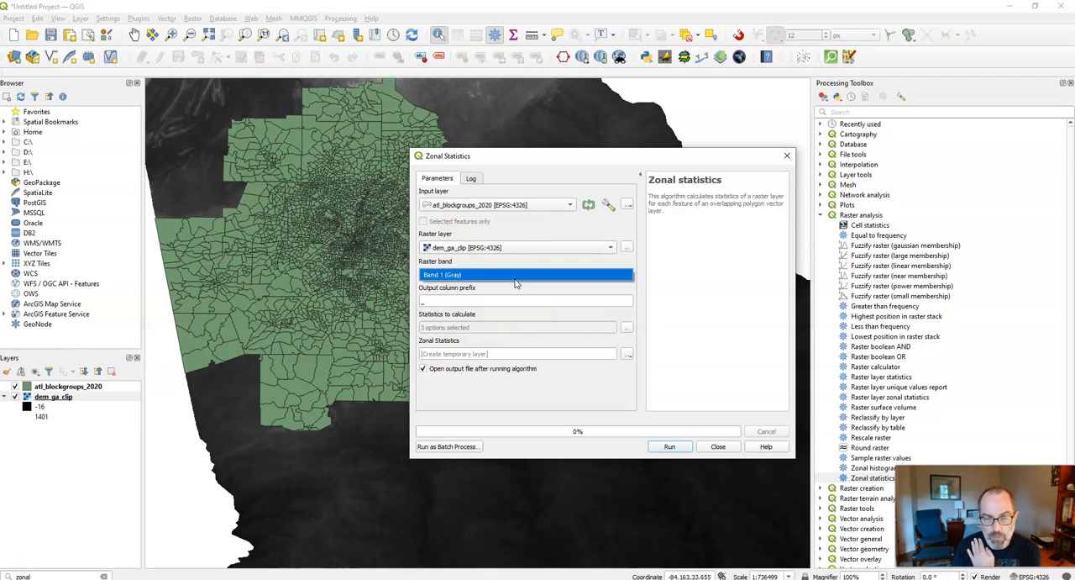
left_click(516, 278)
left_click(504, 297)
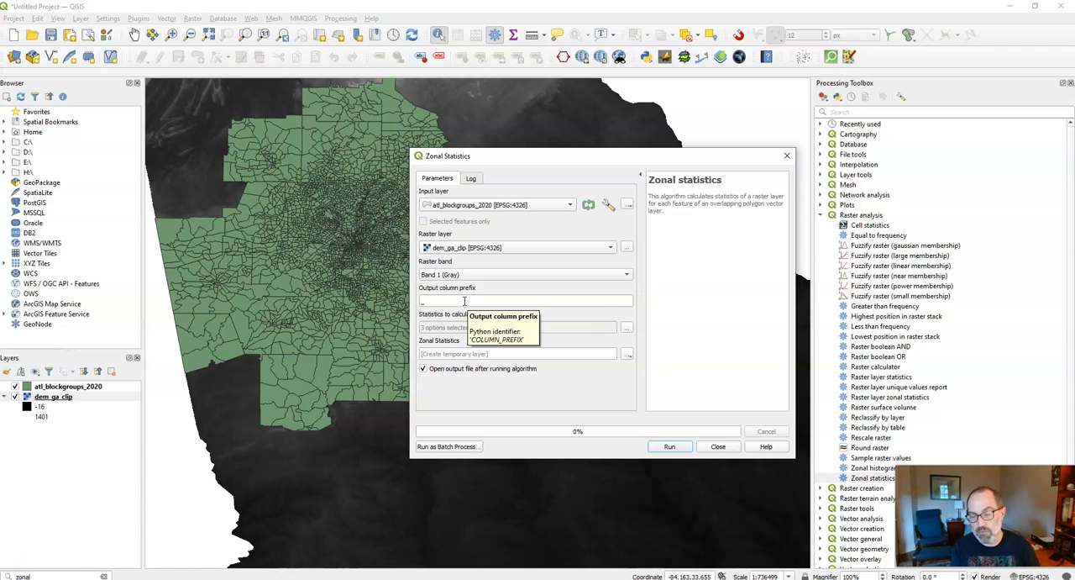
left_click(464, 301)
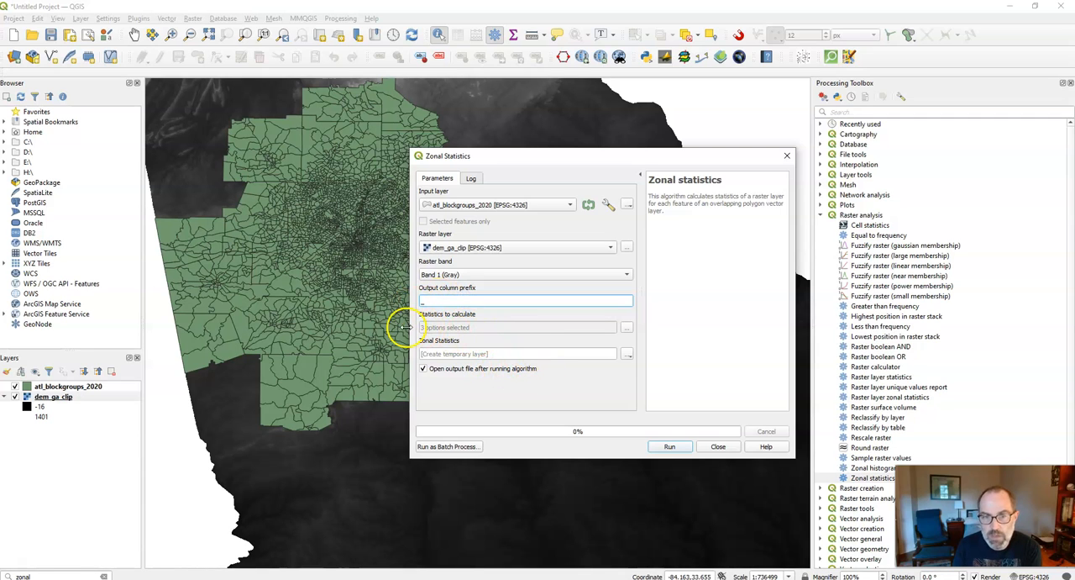
- Choose Mean, Median and St dev as the statistics to calculate, leaving out Count and Sum
left_click(626, 327)
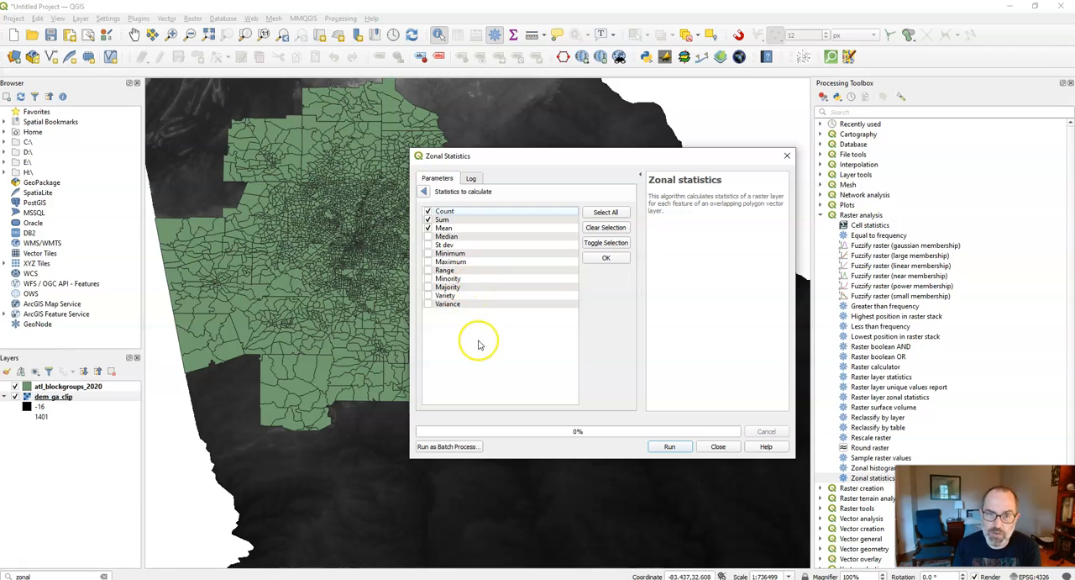
left_click(427, 219)
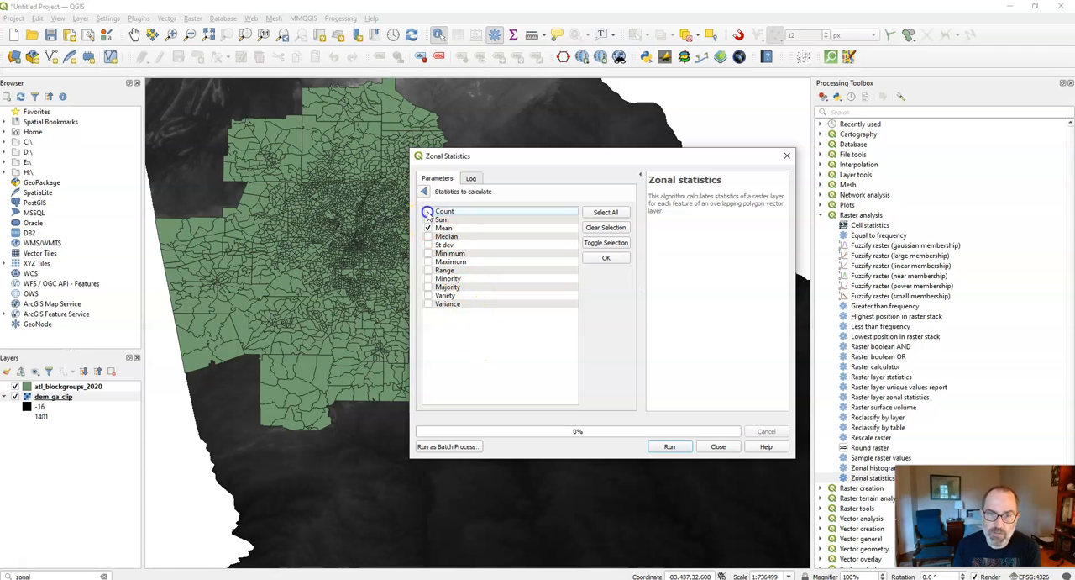
left_click(428, 237)
left_click(445, 253)
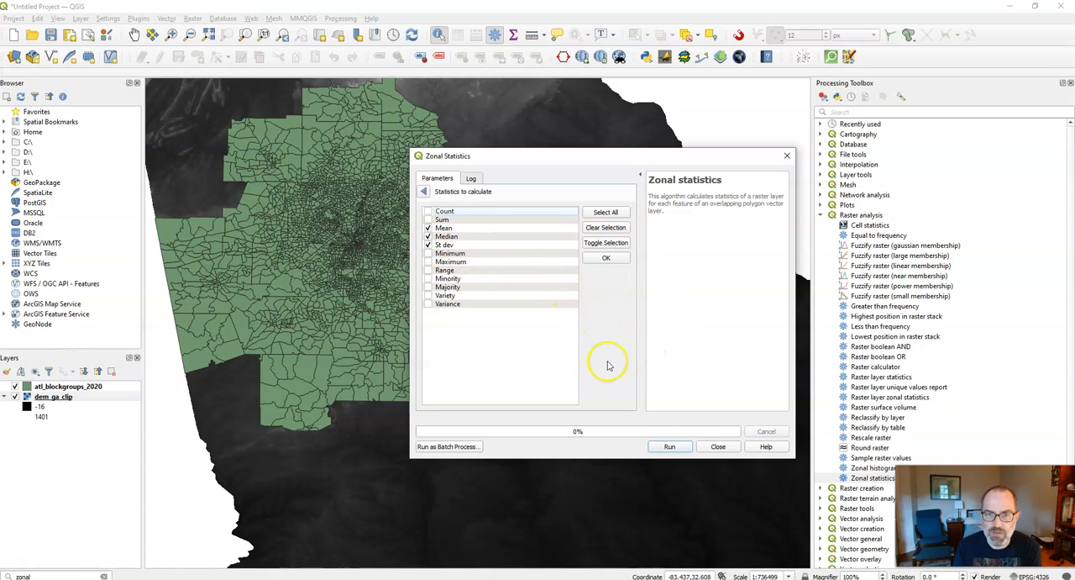
left_click(603, 259)
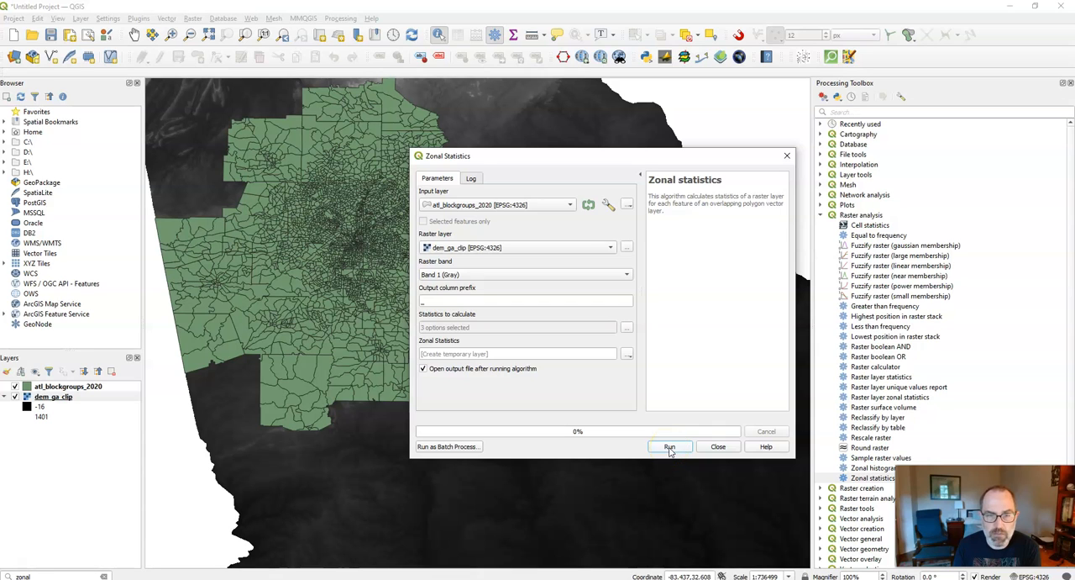
- Run Zonal statistics to a temporary layer, close the tool, and hide the atl_blockgroups_2020 layer
left_click(669, 447)
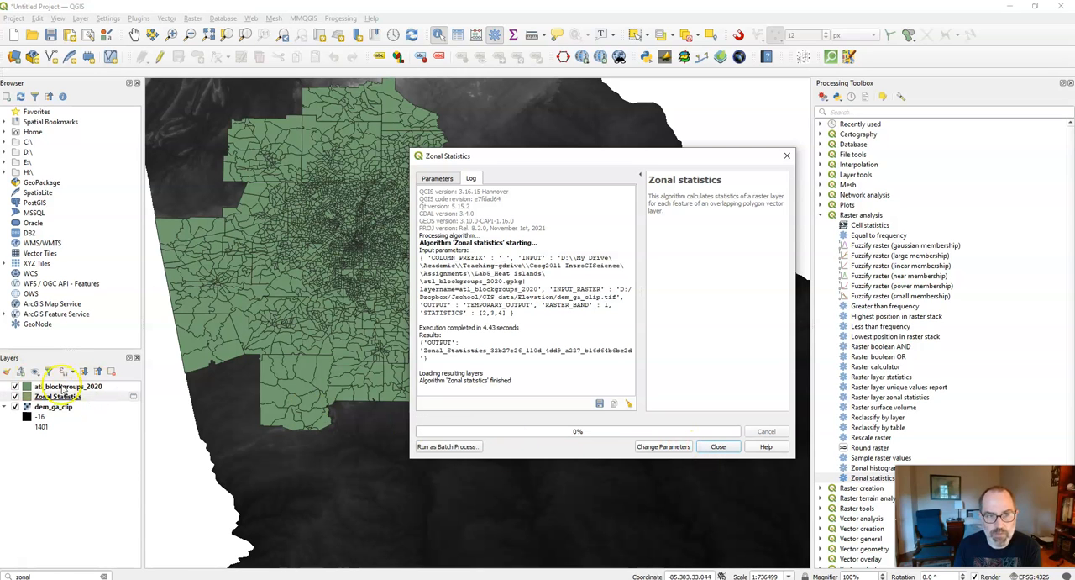
left_click(718, 446)
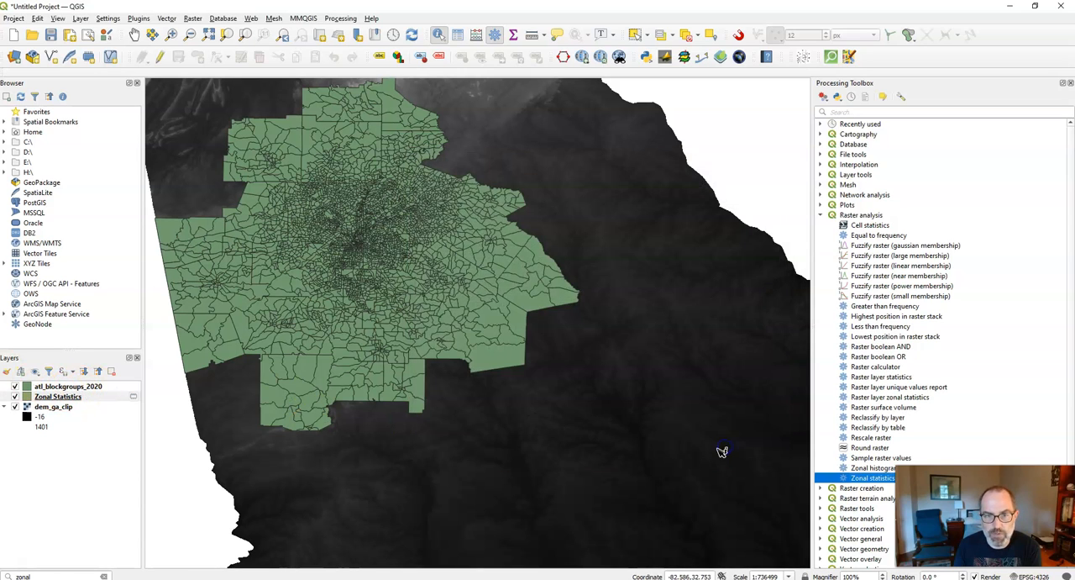
left_click(14, 387)
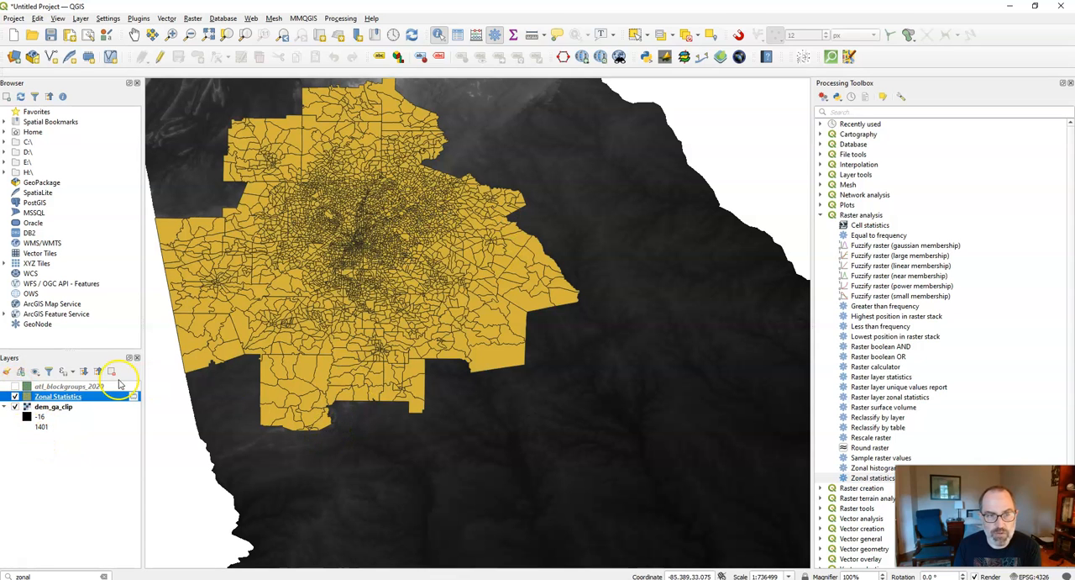
- Open the attribute table of the Zonal Statistics layer and sort it by _median in descending order
right_click(57, 401)
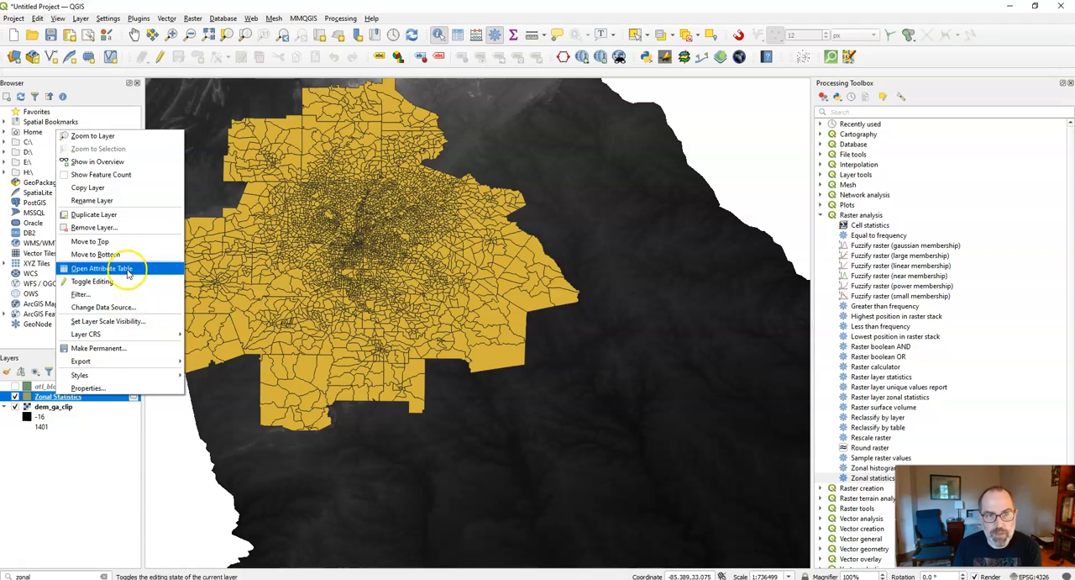
left_click(126, 272)
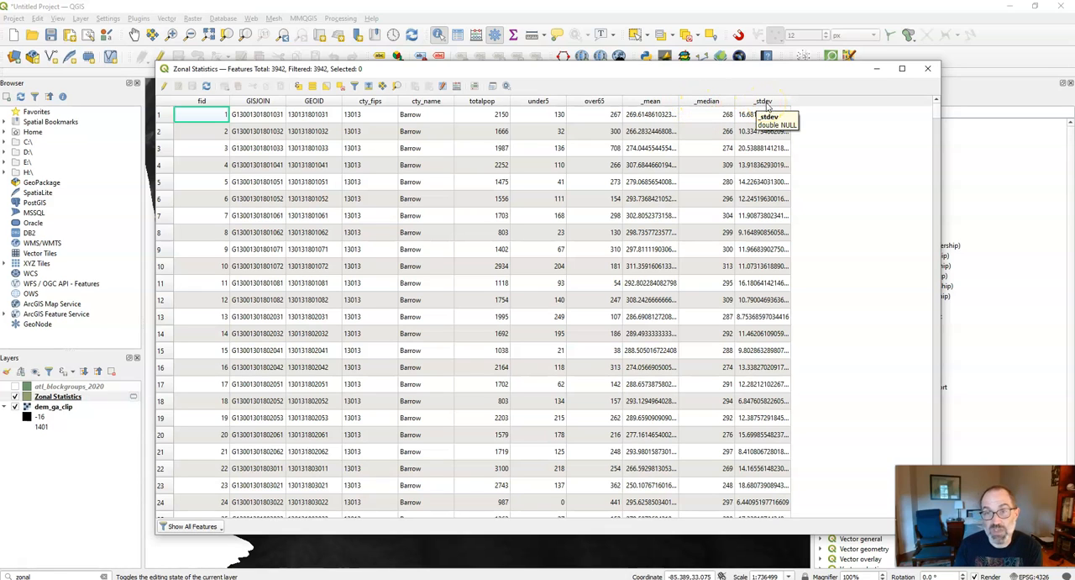
left_click(705, 102)
left_click(705, 102)
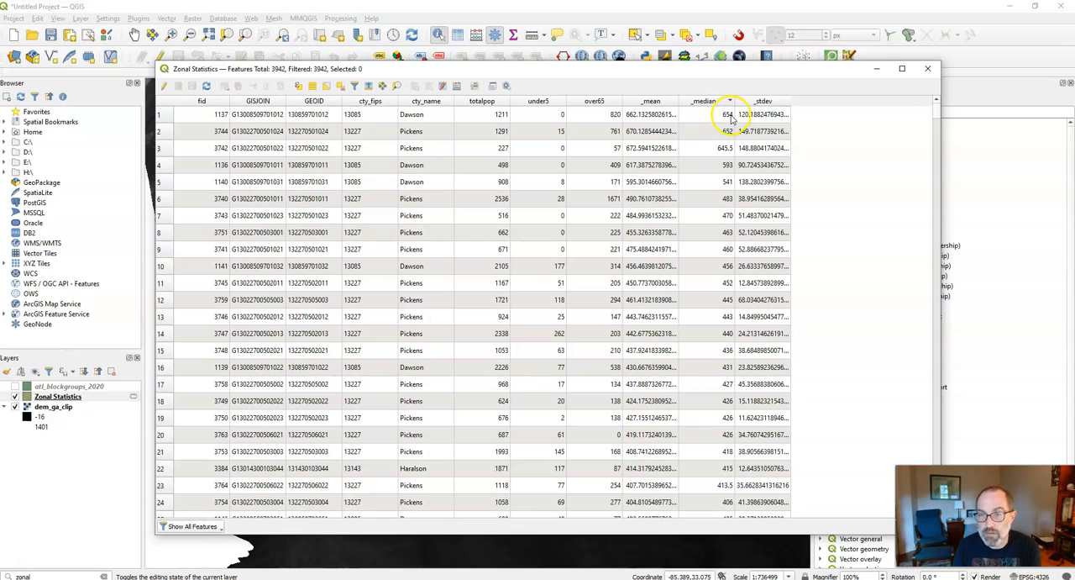
- Zoom the map to the block group in the table's first row and select it, moving the table clear of the map
right_click(218, 115)
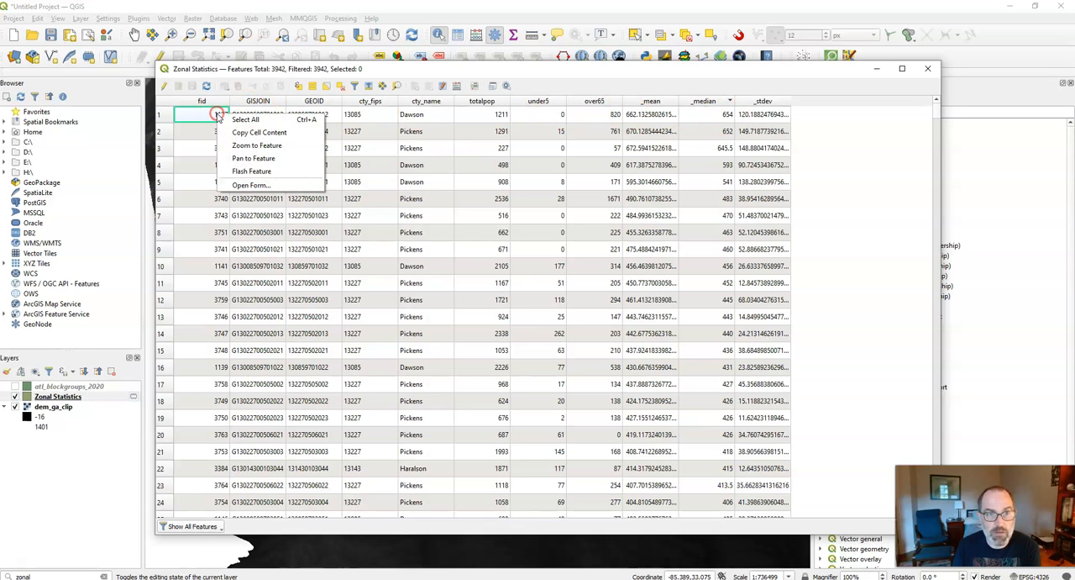
left_click(252, 145)
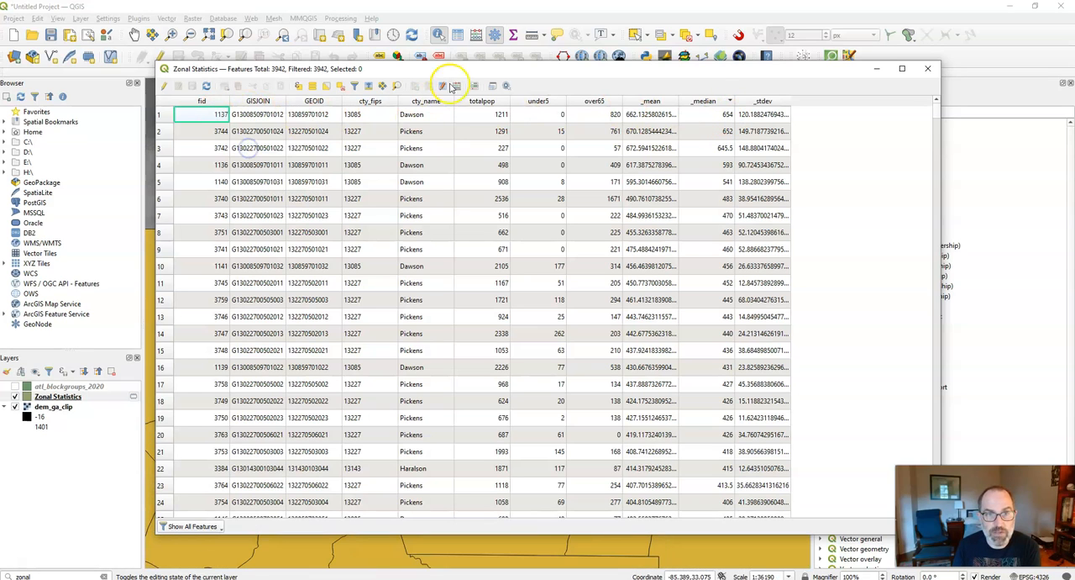
left_click_drag(462, 69, 751, 157)
left_click(46, 182)
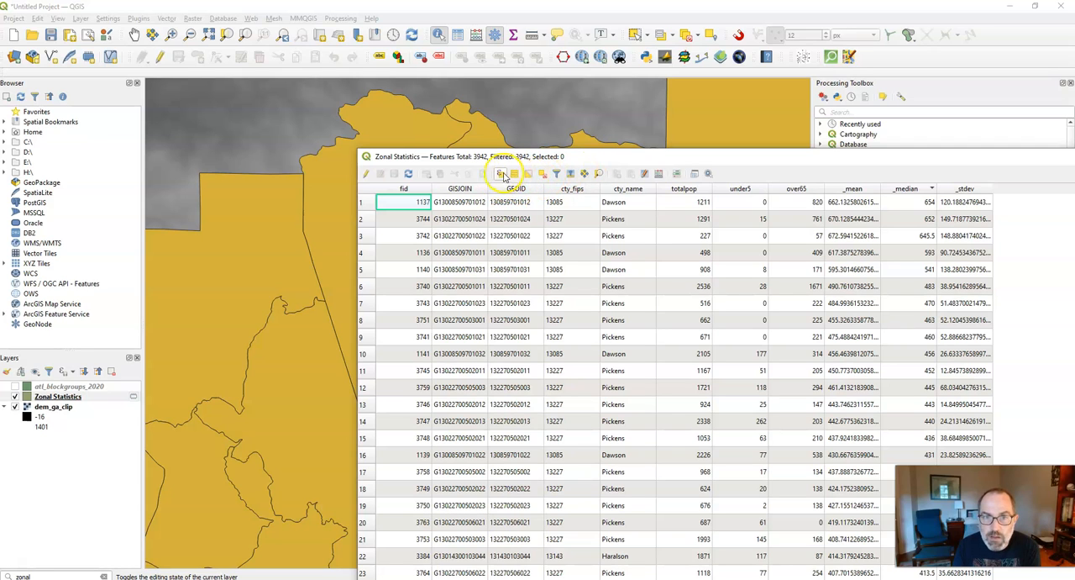
left_click(362, 203)
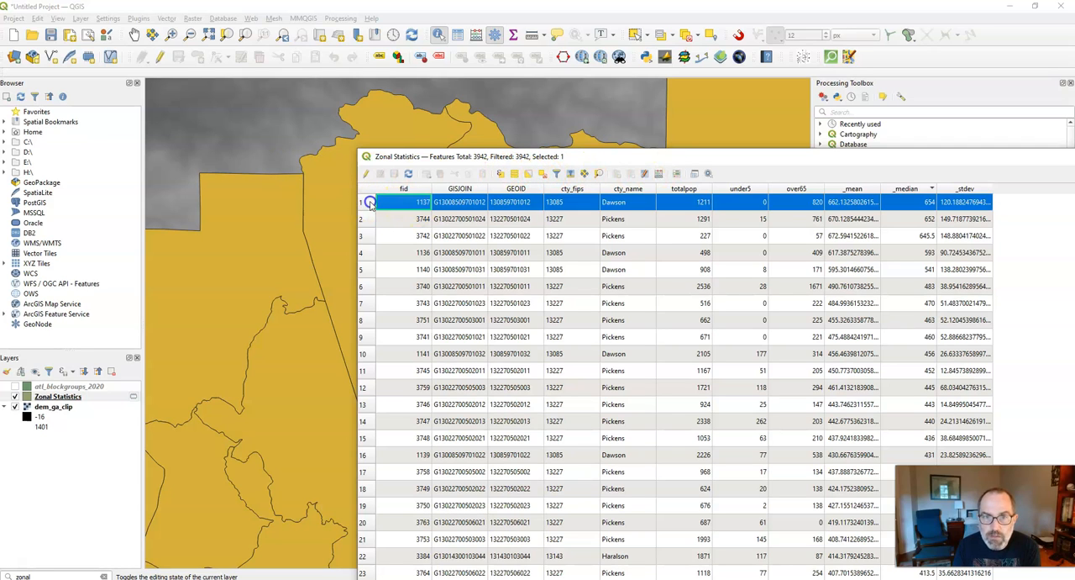
left_click_drag(660, 151, 857, 195)
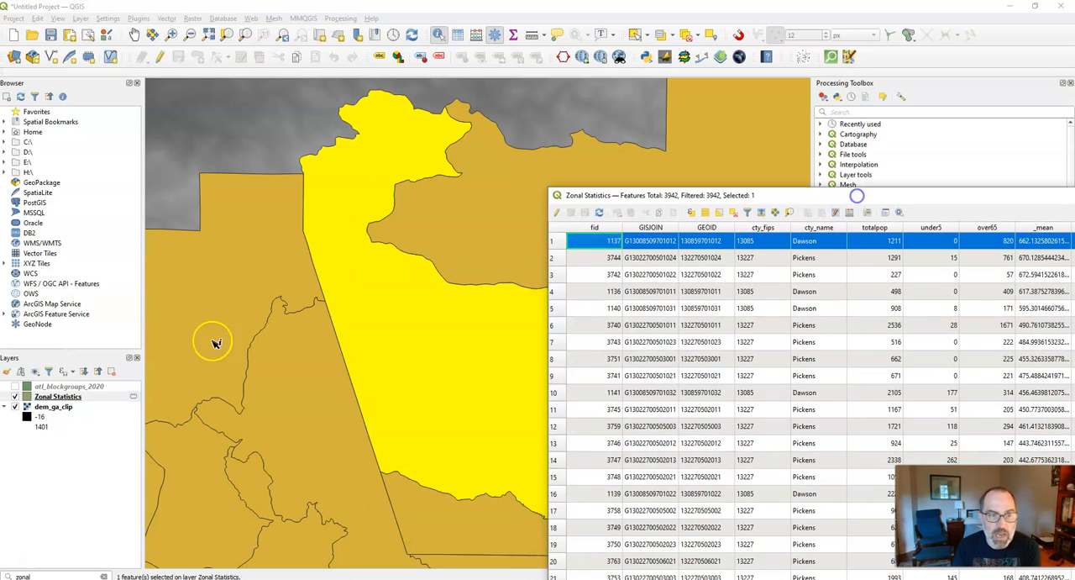
- Hide the dem_ga_clip layer and add the OSM Standard basemap to the project
left_click(15, 408)
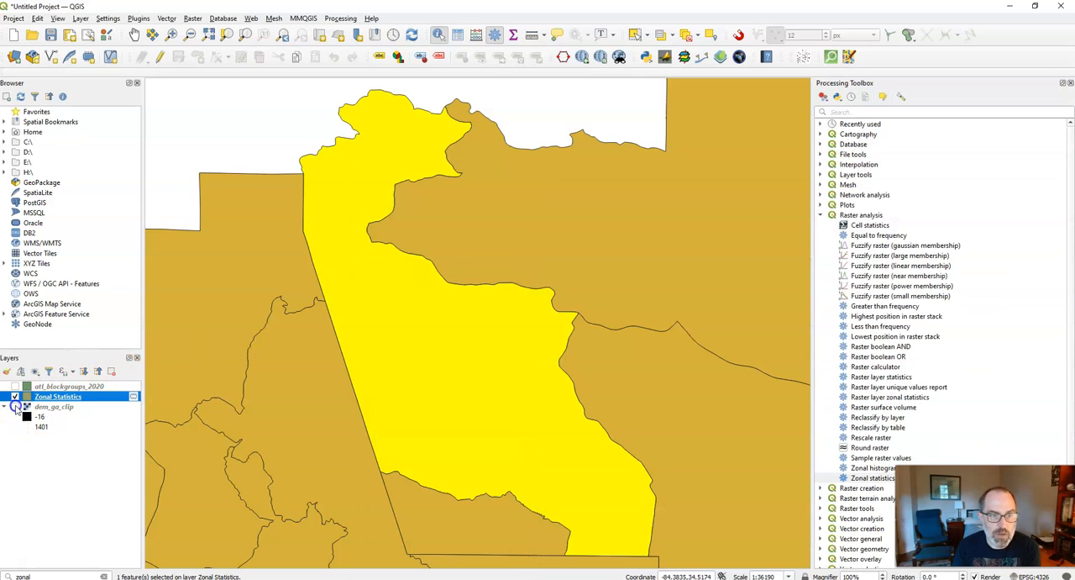
left_click(585, 56)
mouse_move(601, 85)
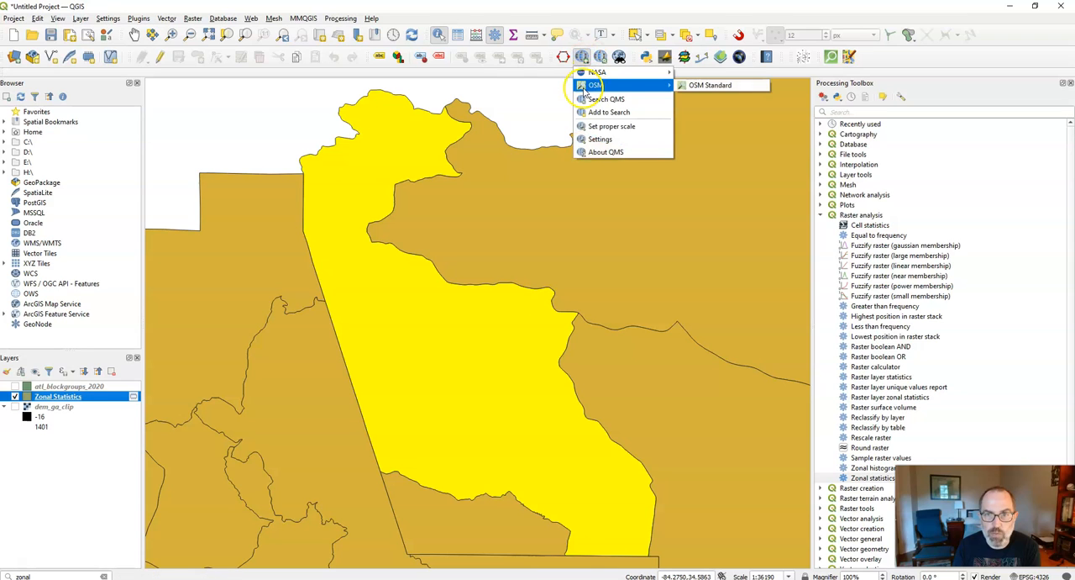
left_click(700, 87)
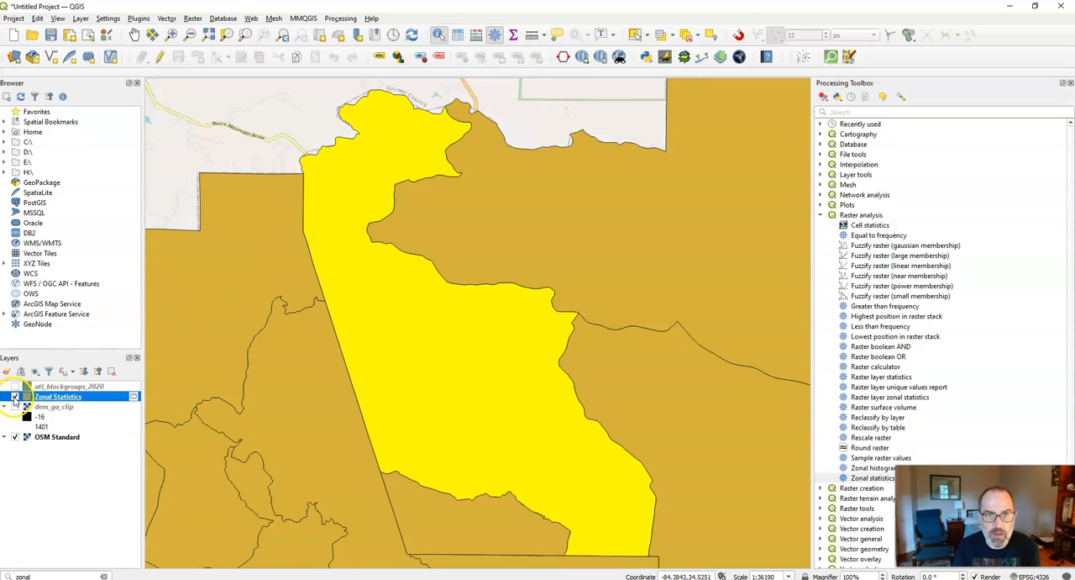
- Toggle the Zonal Statistics layer off and on to compare the selected block group with the basemap beneath it
left_click(14, 396)
left_click(14, 396)
left_click(15, 397)
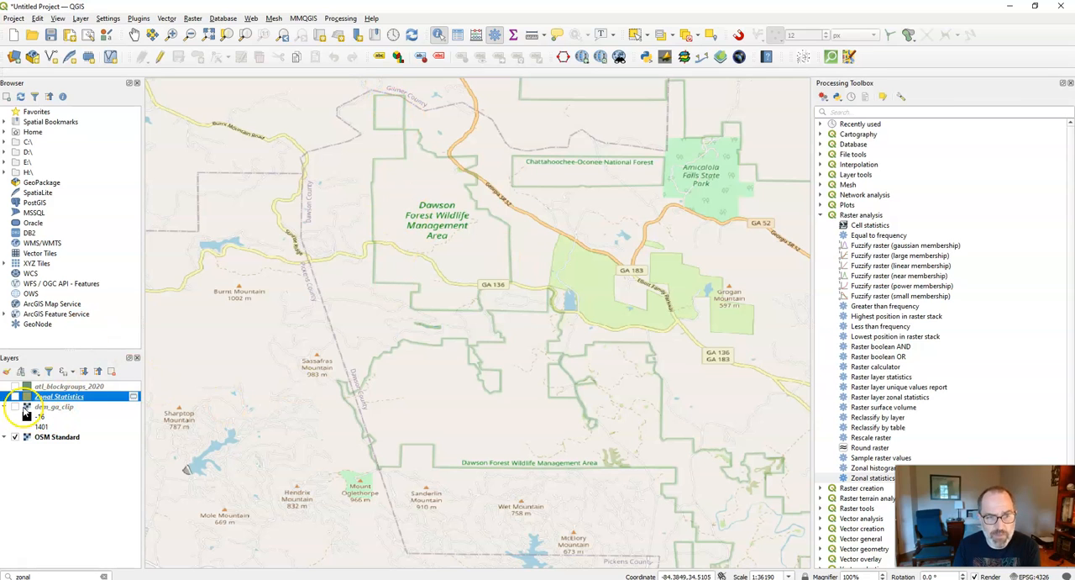
left_click(14, 397)
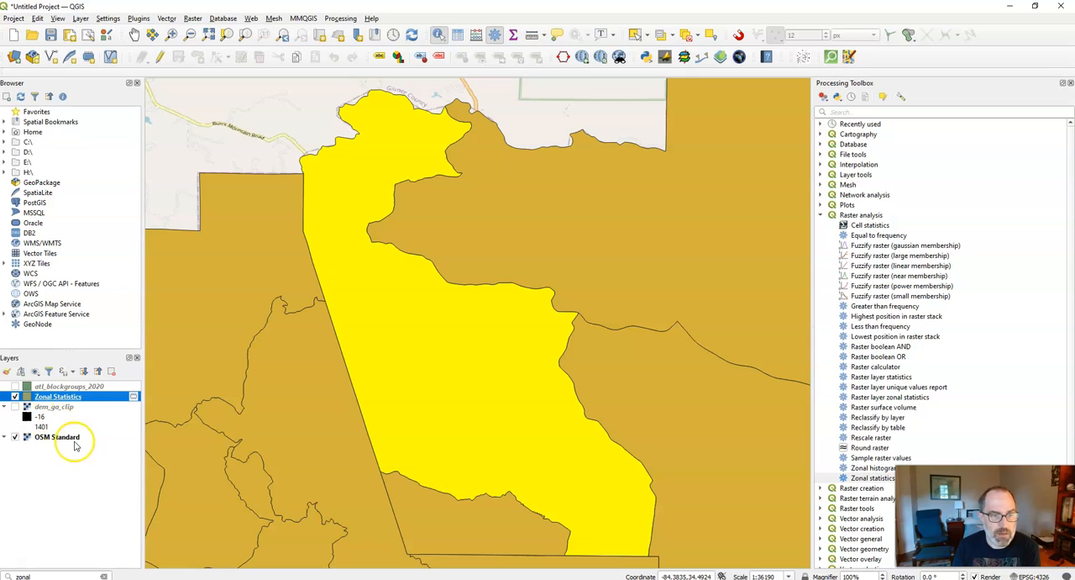
- Sort the Zonal Statistics attribute table by _mean in descending order, select the first row, and locate that block group on the map
key("F6")
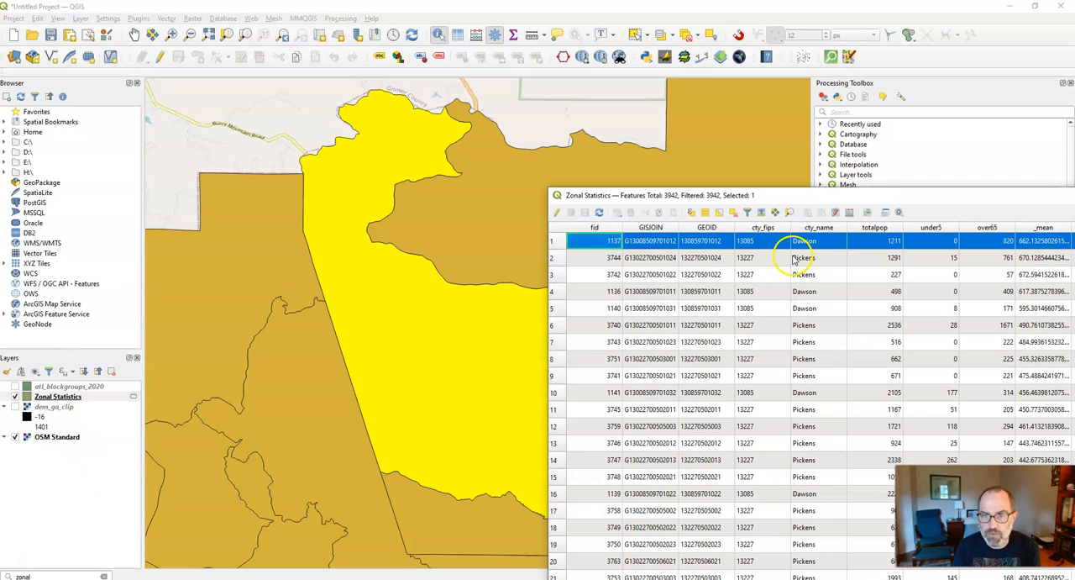
left_click_drag(875, 195, 572, 147)
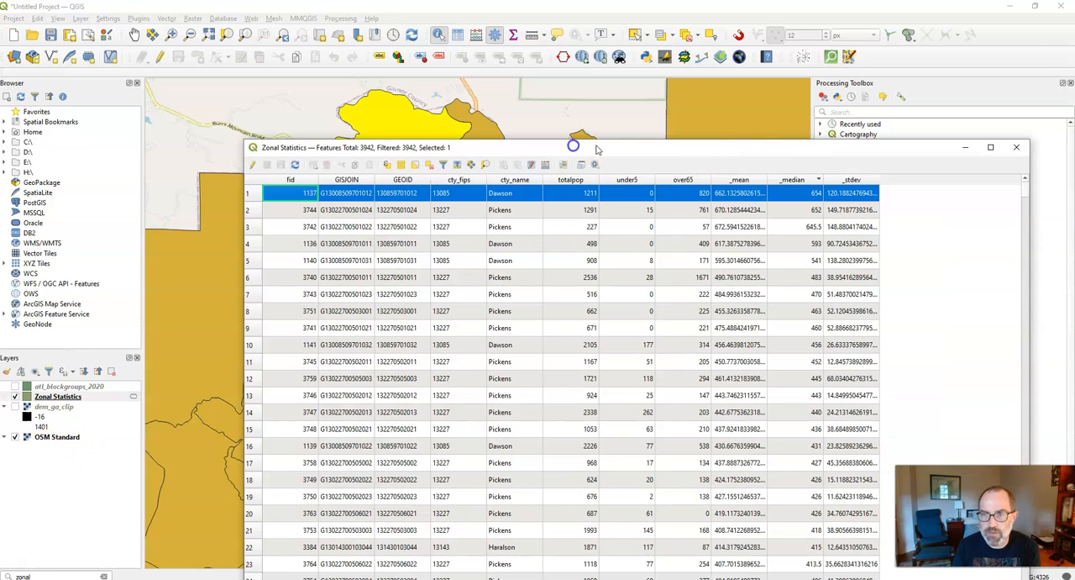
left_click(739, 179)
left_click(739, 179)
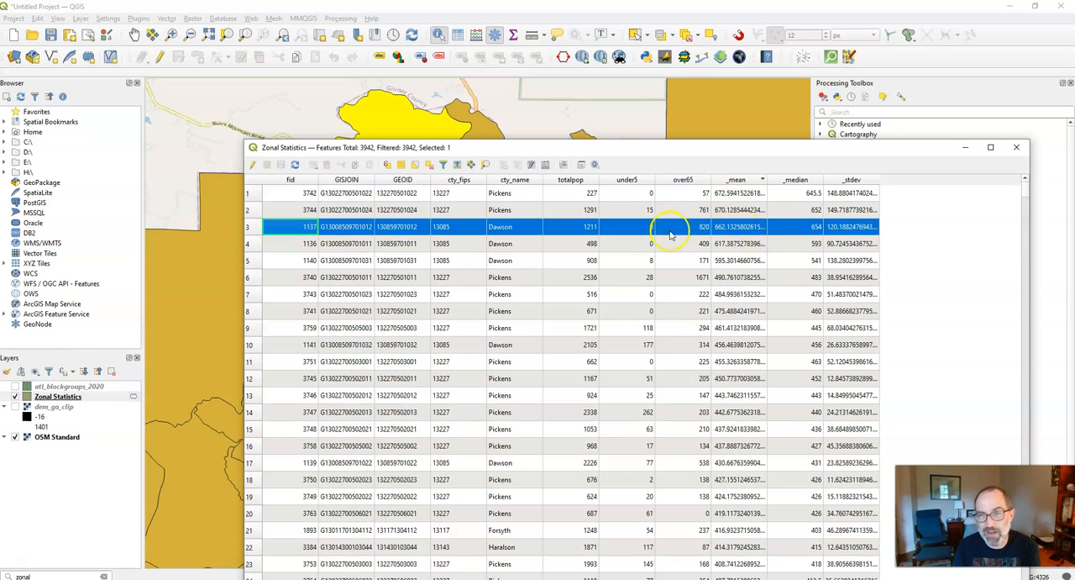
left_click(252, 193)
left_click_drag(555, 142, 843, 320)
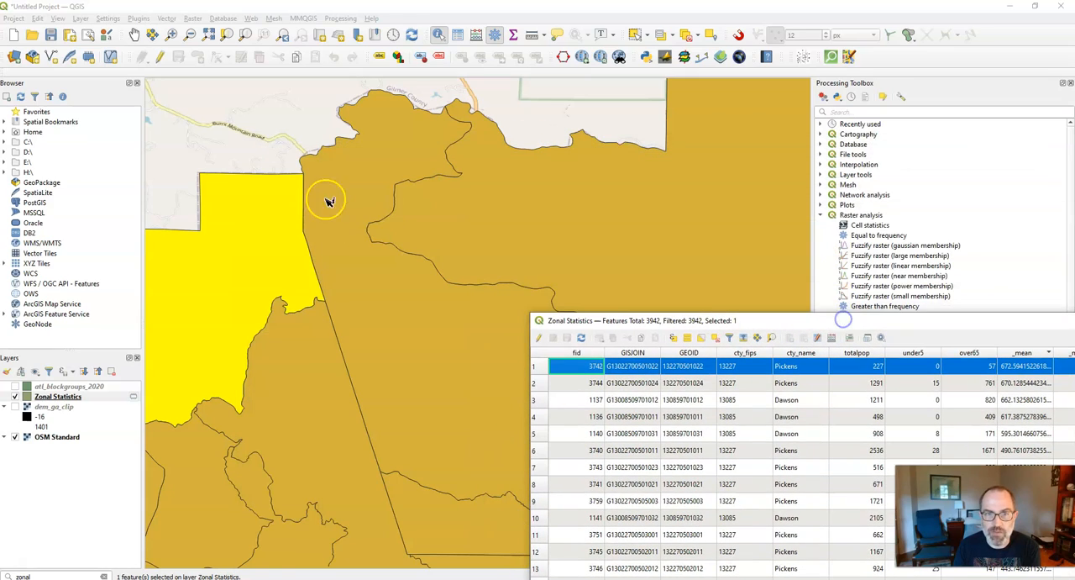
scroll(367, 336, "down", 4)
scroll(415, 432, "down", 1)
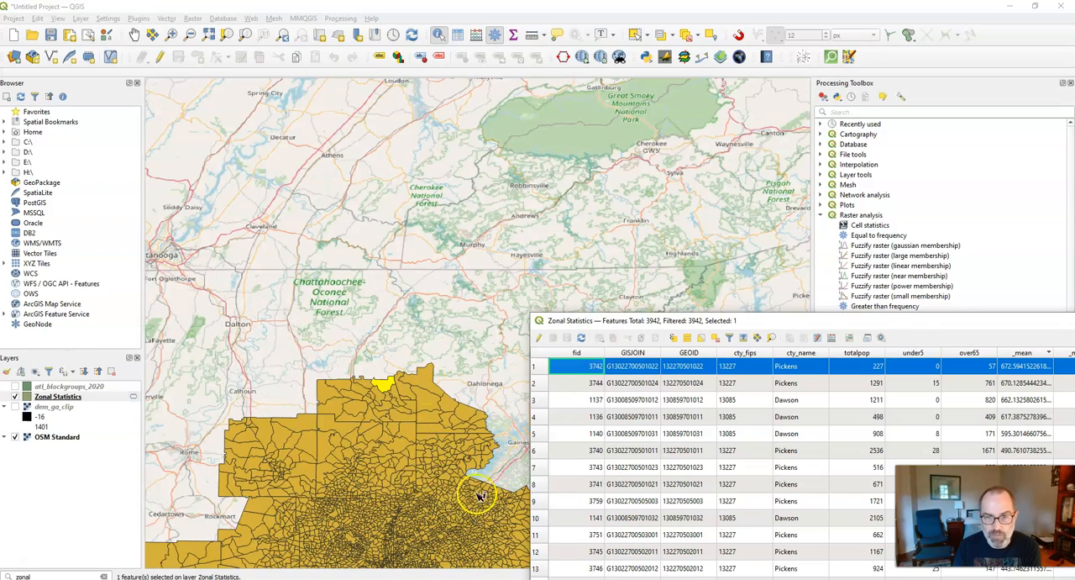
- Sort the attribute table by _stdev in descending order and select the first four rows to locate those block groups on the map
left_click_drag(909, 320, 676, 96)
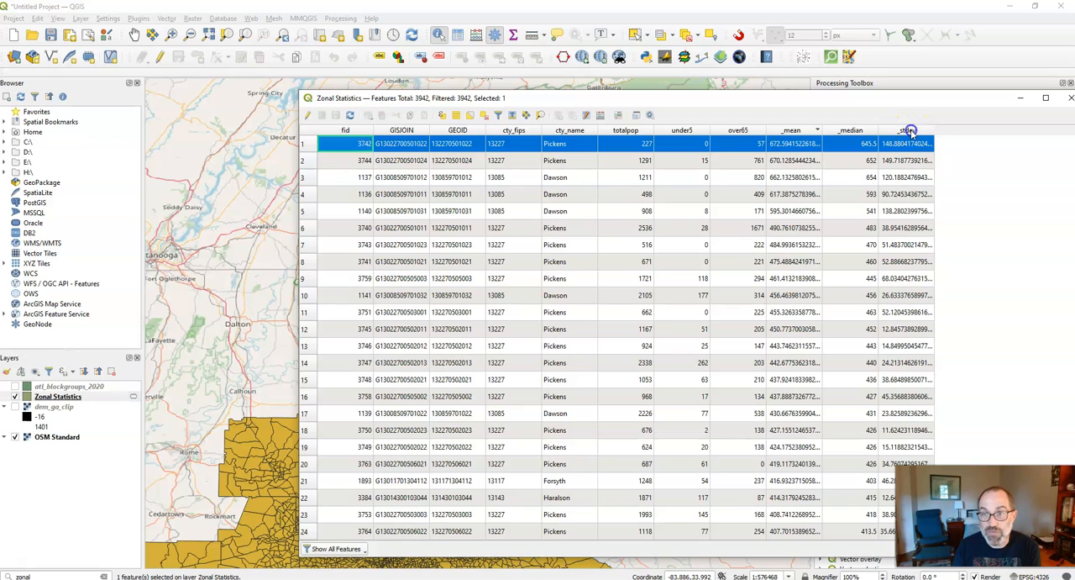
left_click(910, 131)
left_click(908, 132)
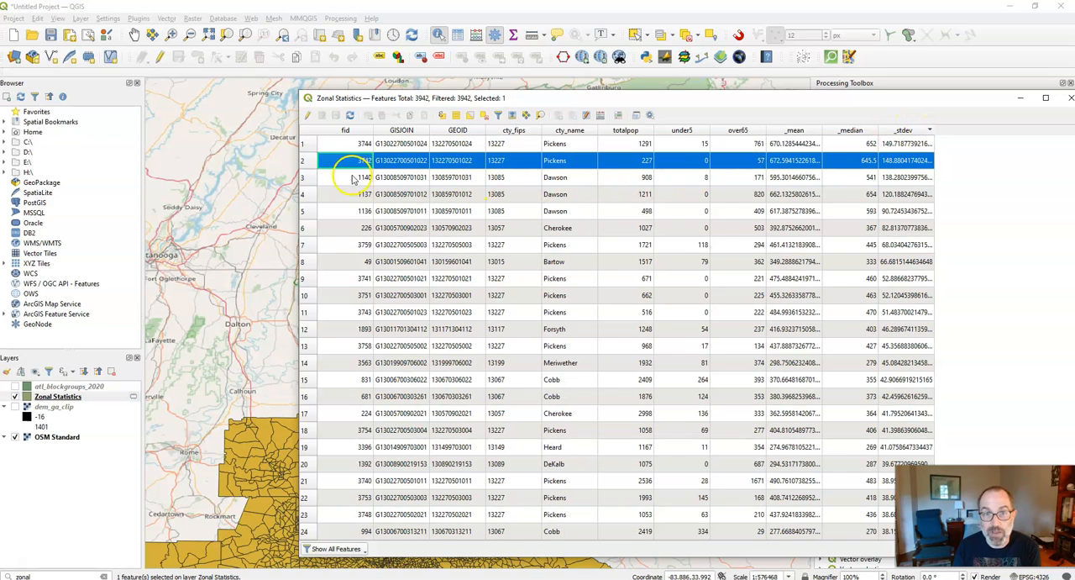
left_click(310, 144)
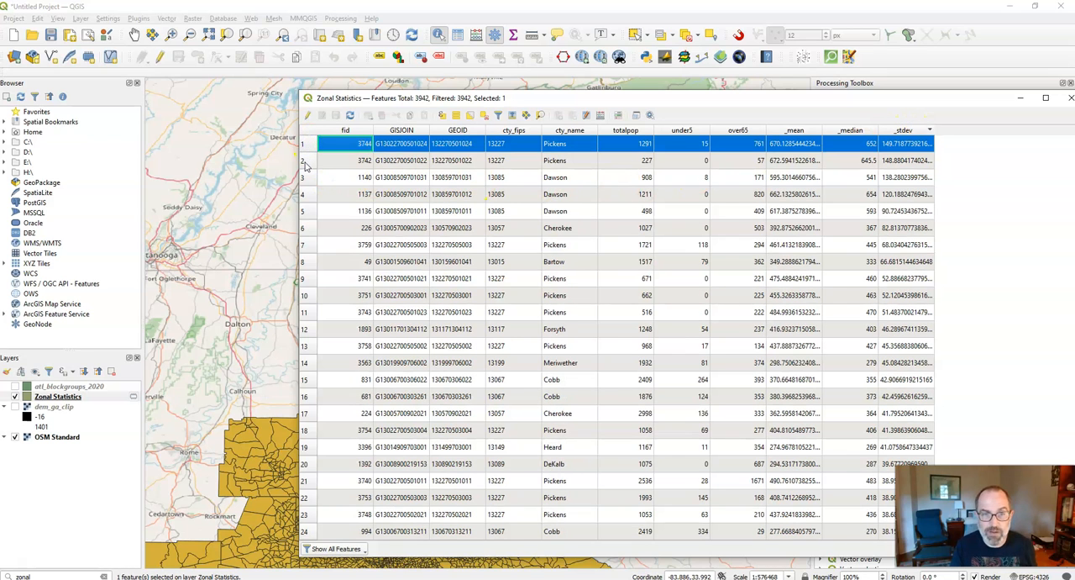
left_click(305, 161, "ctrl")
left_click(305, 178, "ctrl")
left_click(305, 194, "ctrl")
left_click(684, 92)
left_click_drag(684, 92, 918, 410)
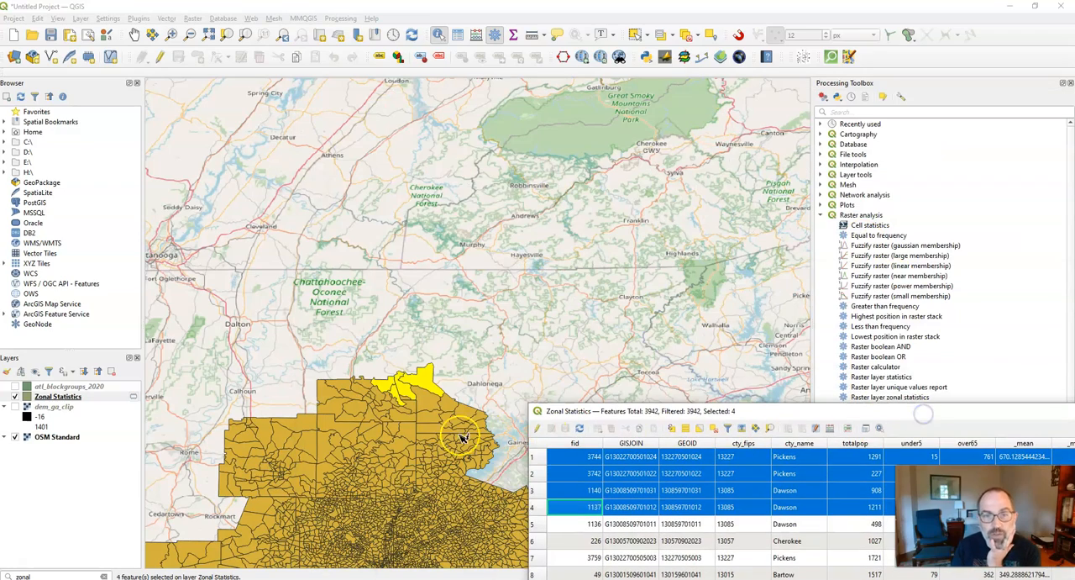
scroll(404, 407, "up", 3)
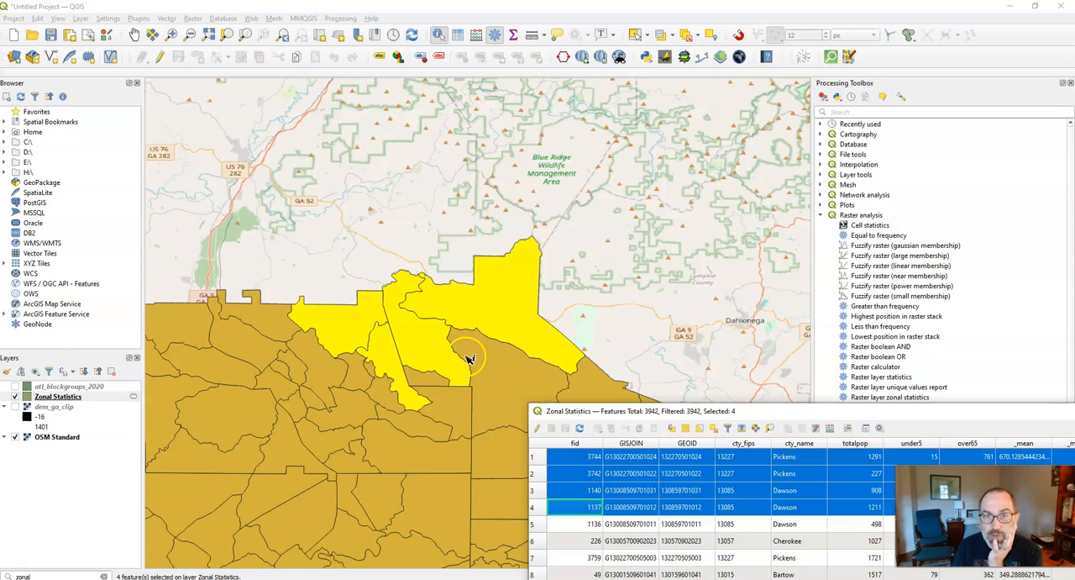
- Close the attribute table and show dem_ga_clip in place of the Zonal Statistics layer to examine the terrain
left_click_drag(1003, 411, 654, 175)
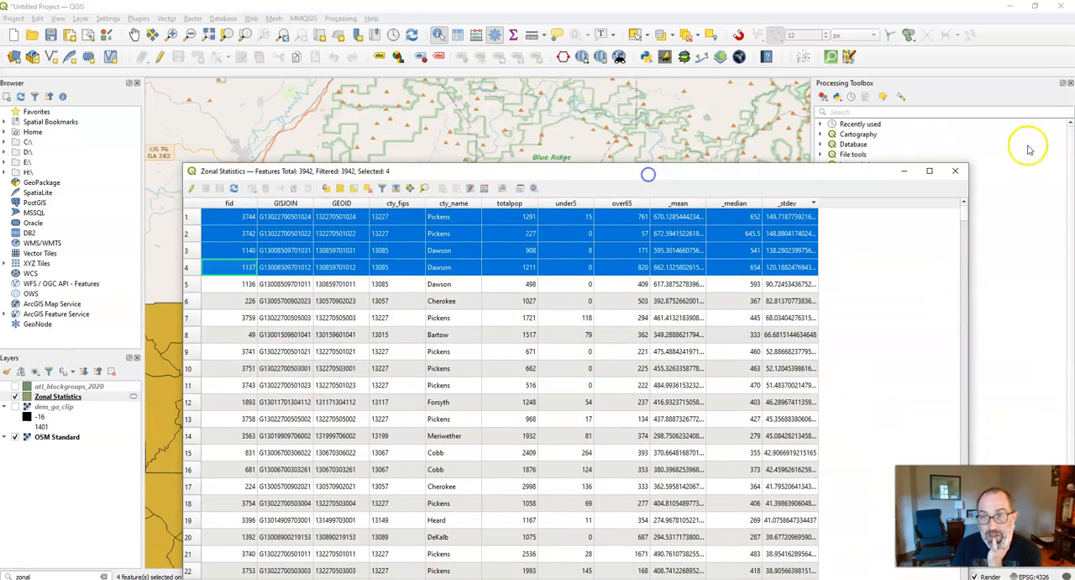
left_click(957, 173)
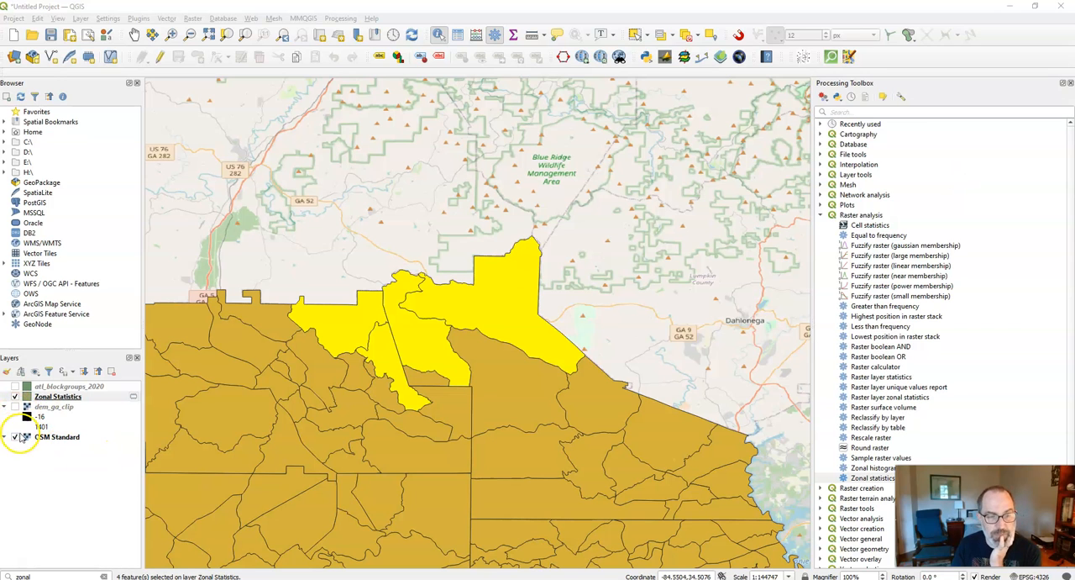
left_click(15, 397)
left_click(15, 407)
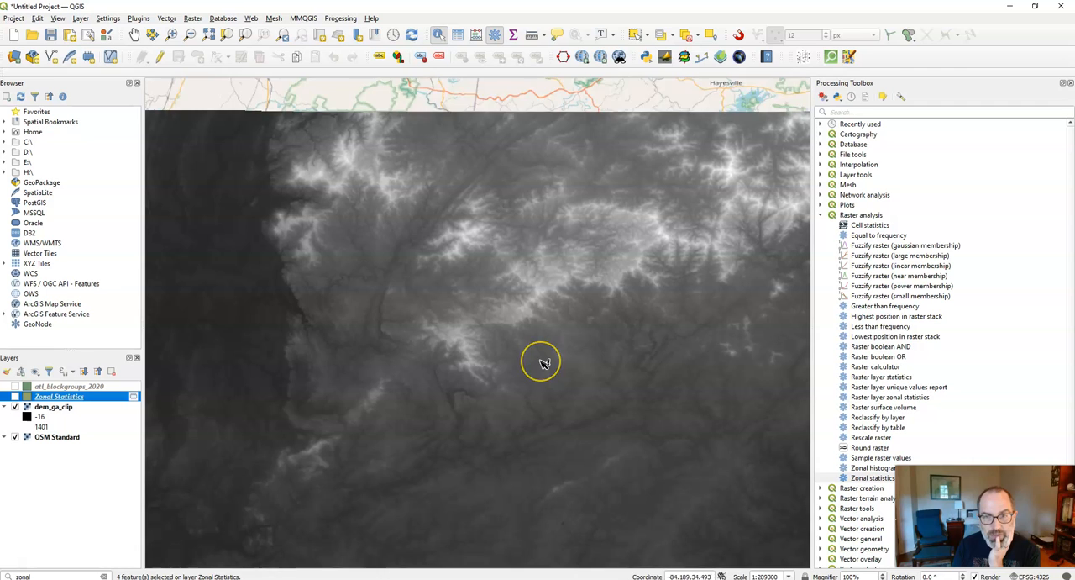
scroll(542, 361, "down", 1)
scroll(486, 431, "up", 1)
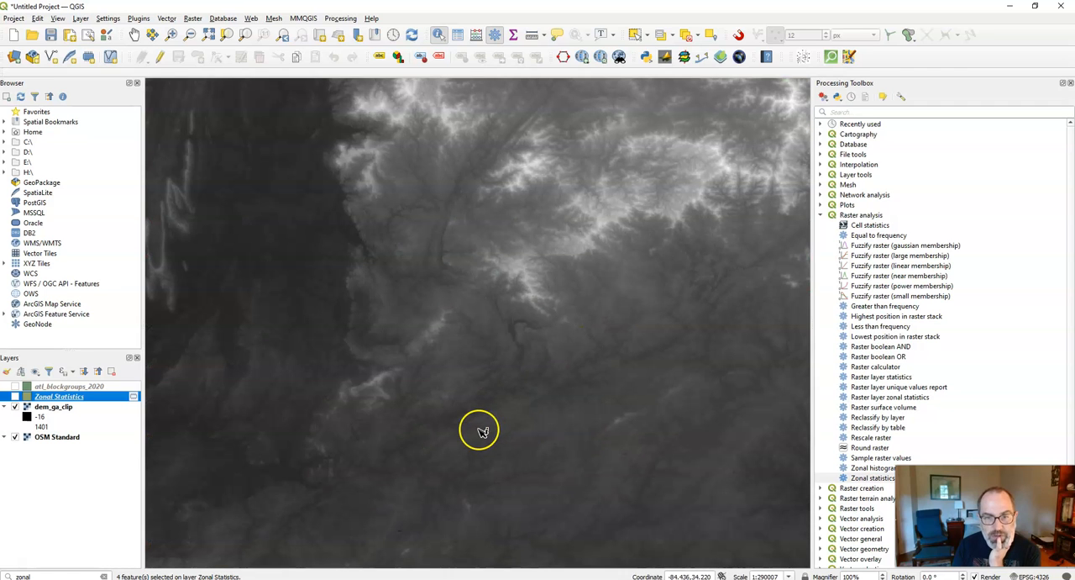
- Show the Zonal Statistics layer again and hide both dem_ga_clip and OSM Standard
left_click(14, 396)
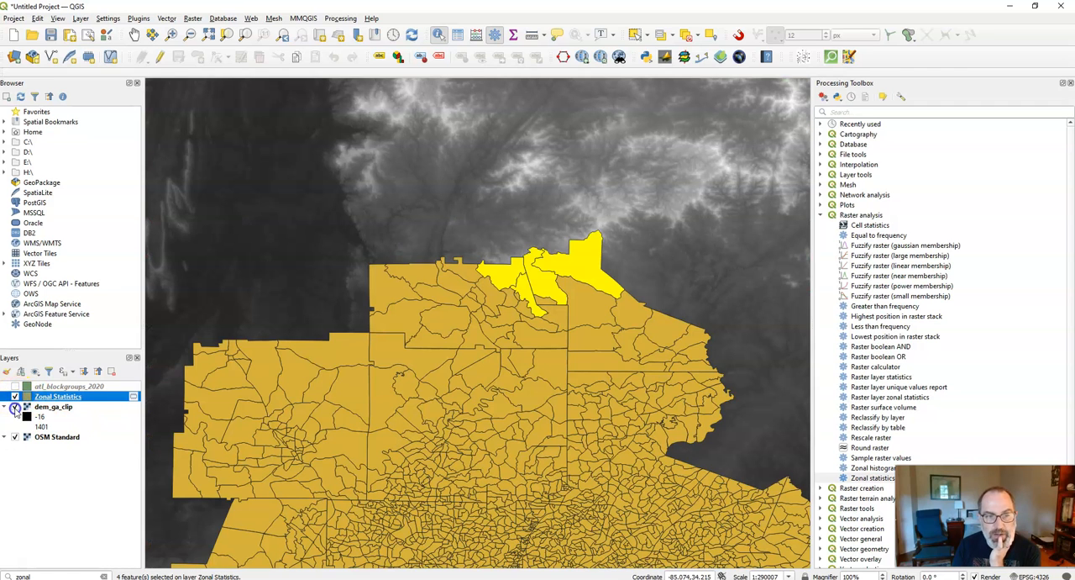
left_click(15, 407)
left_click(14, 437)
- Set the Zonal Statistics symbology to Graduated on _median, classified by Natural Breaks (Jenks)
right_click(64, 397)
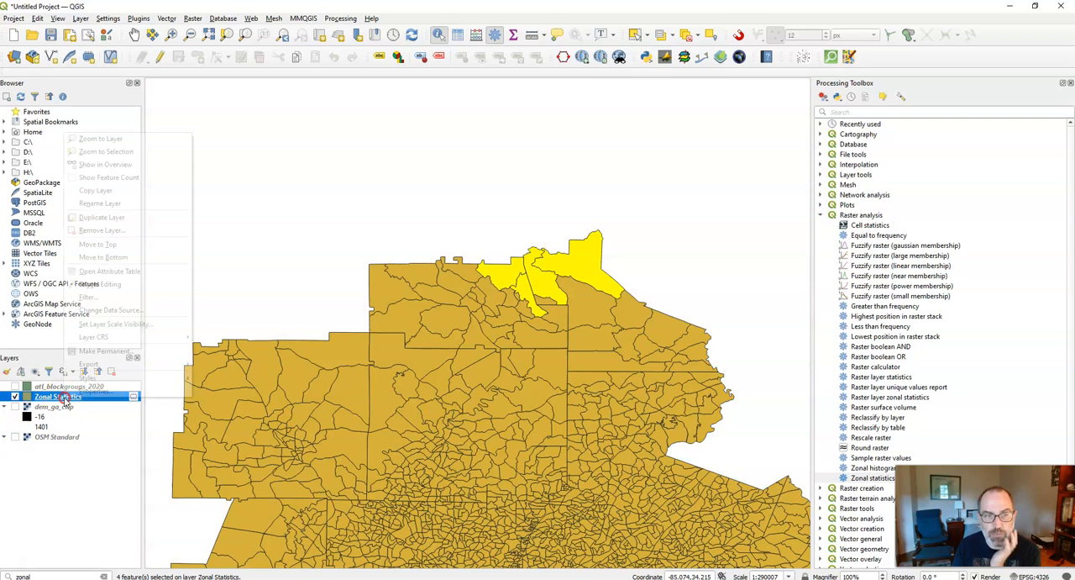
left_click(130, 392)
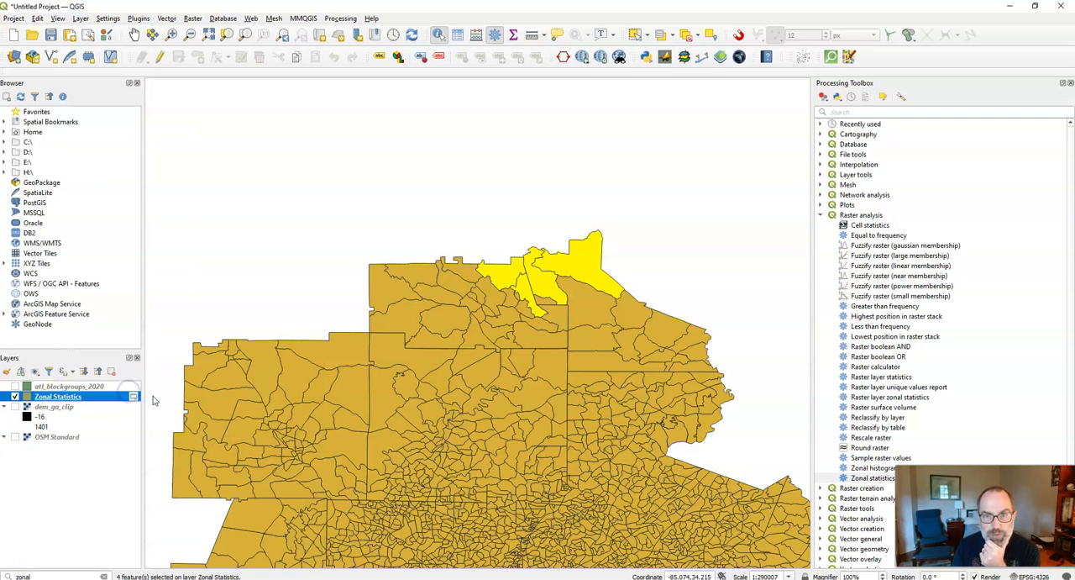
left_click(371, 150)
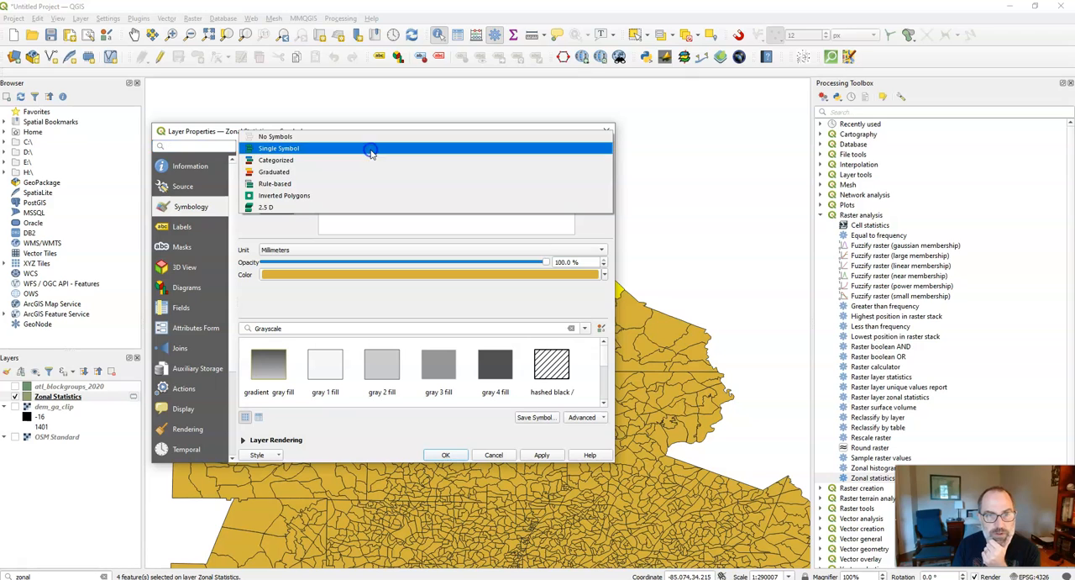
left_click(366, 173)
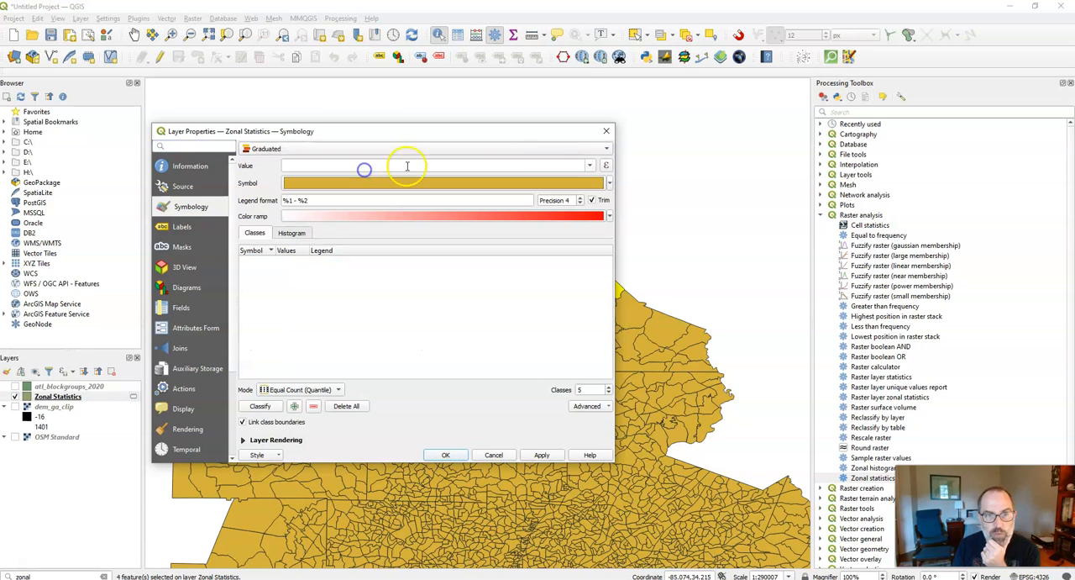
left_click(592, 165)
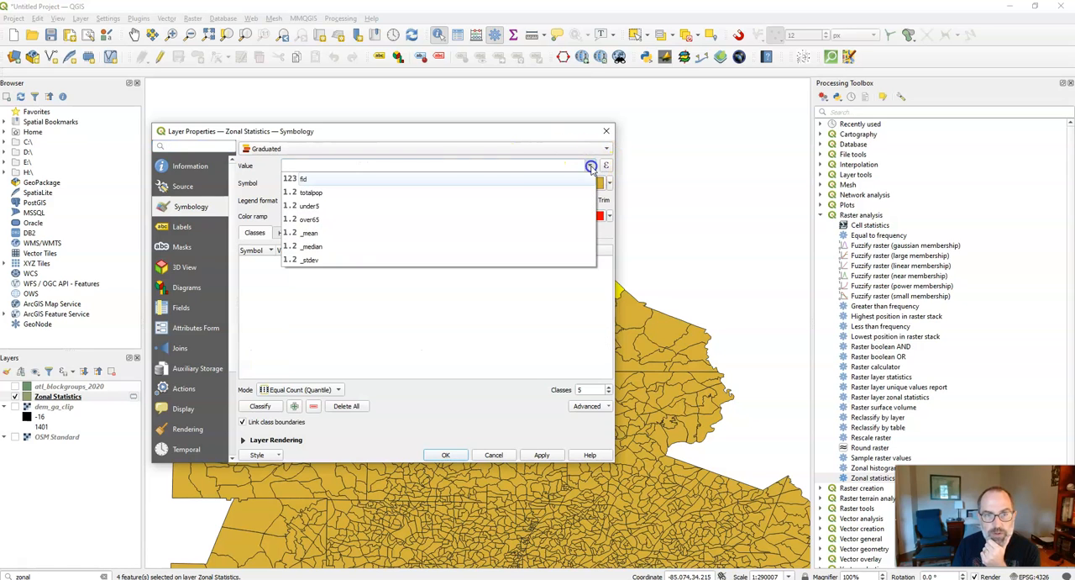
left_click(367, 247)
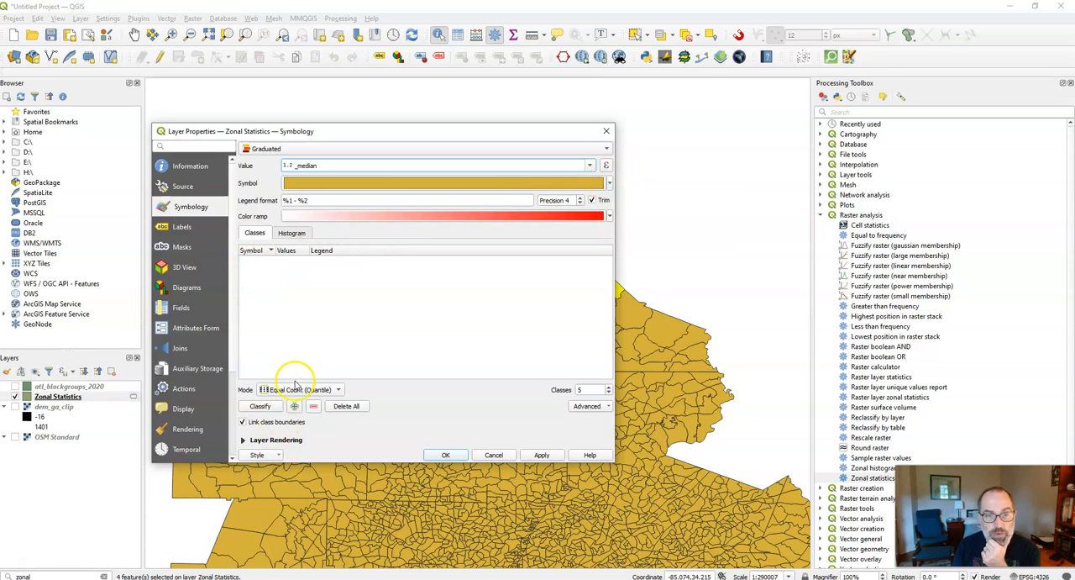
left_click(300, 389)
left_click(310, 424)
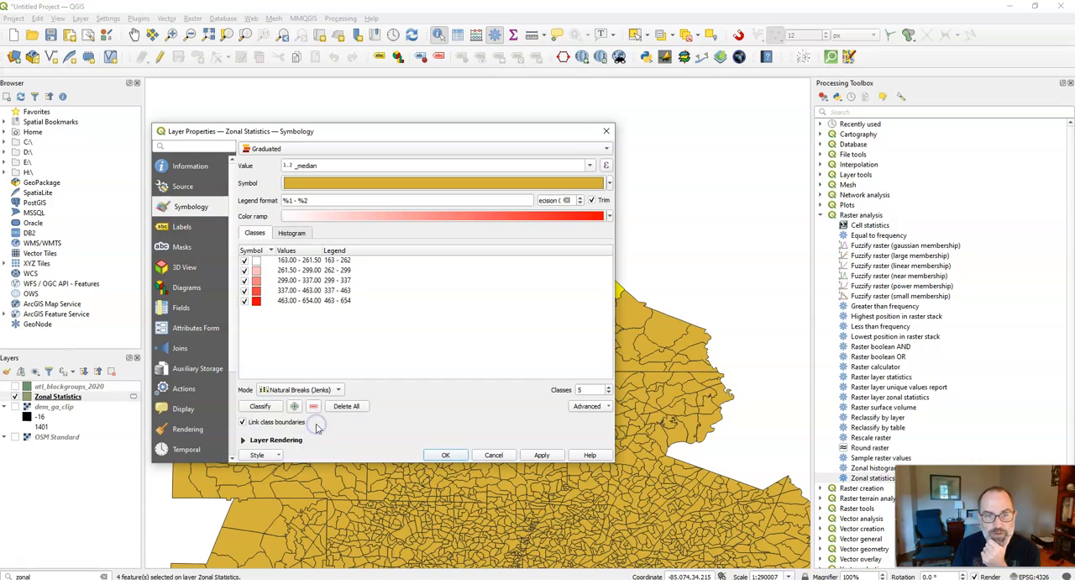
- Apply the Inferno color ramp to the _median classes and review the whole Zonal Statistics layer on the map
left_click(611, 214)
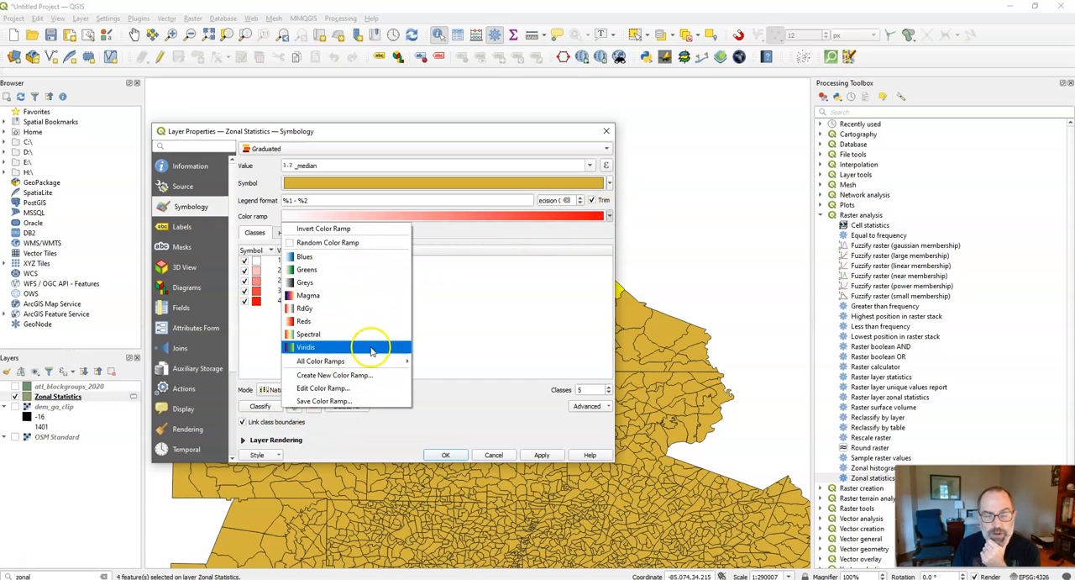
mouse_move(371, 366)
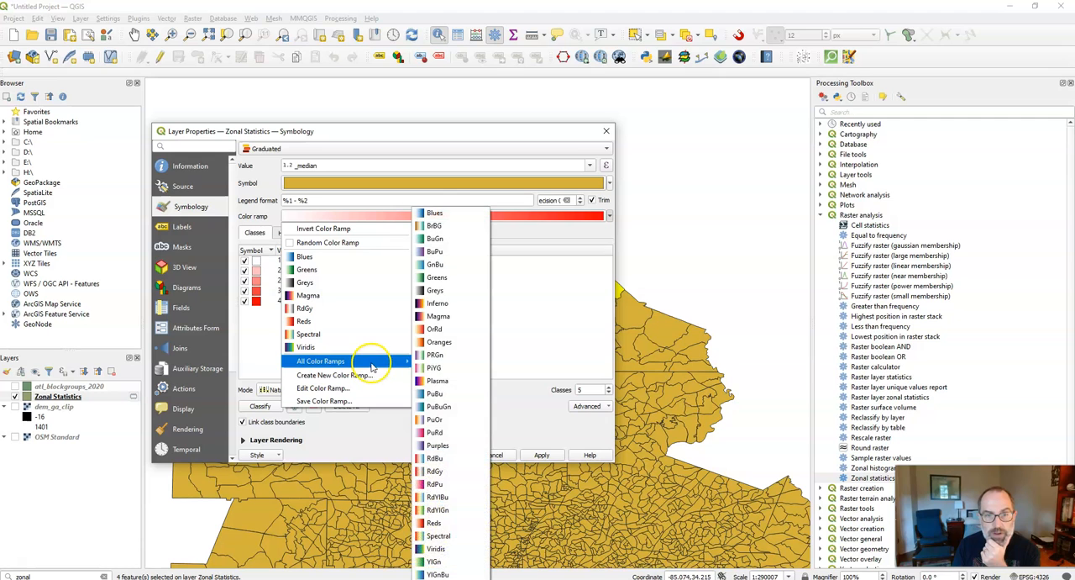
left_click(451, 303)
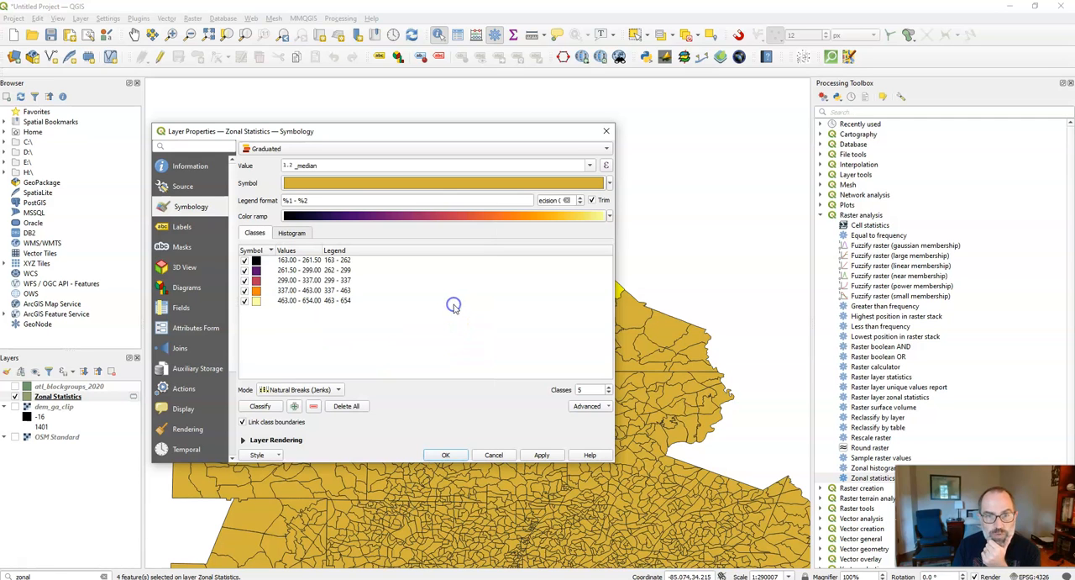
left_click(445, 456)
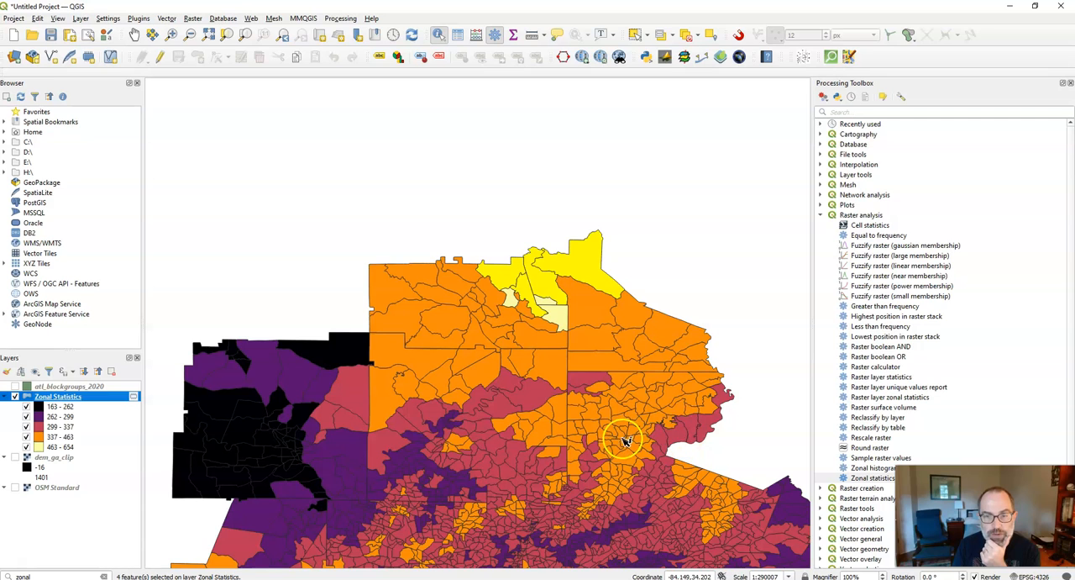
scroll(619, 445, "down", 1)
left_click(134, 34)
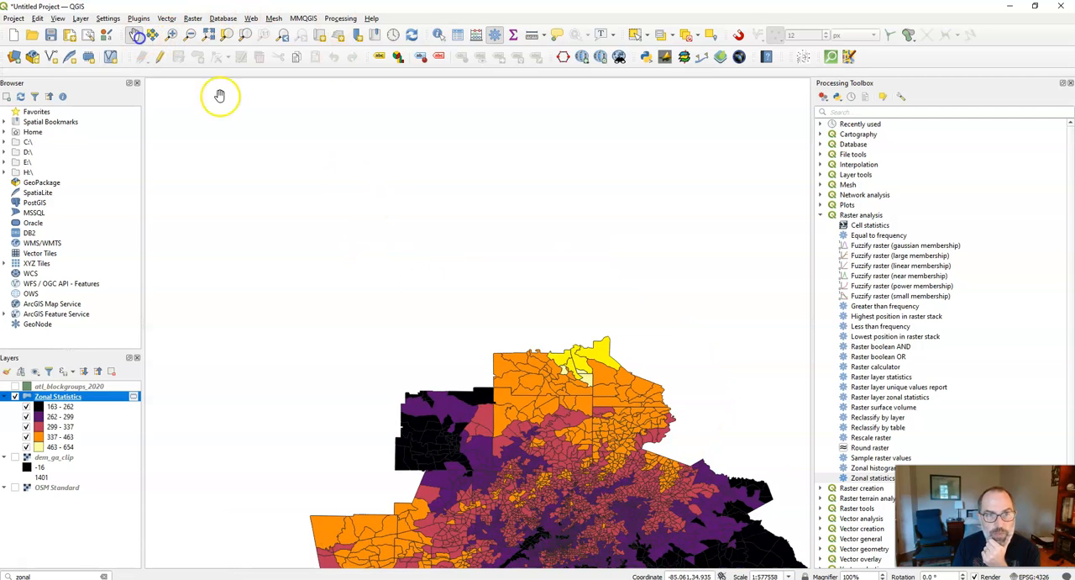
left_click_drag(536, 401, 410, 141)
left_click_drag(499, 209, 574, 232)
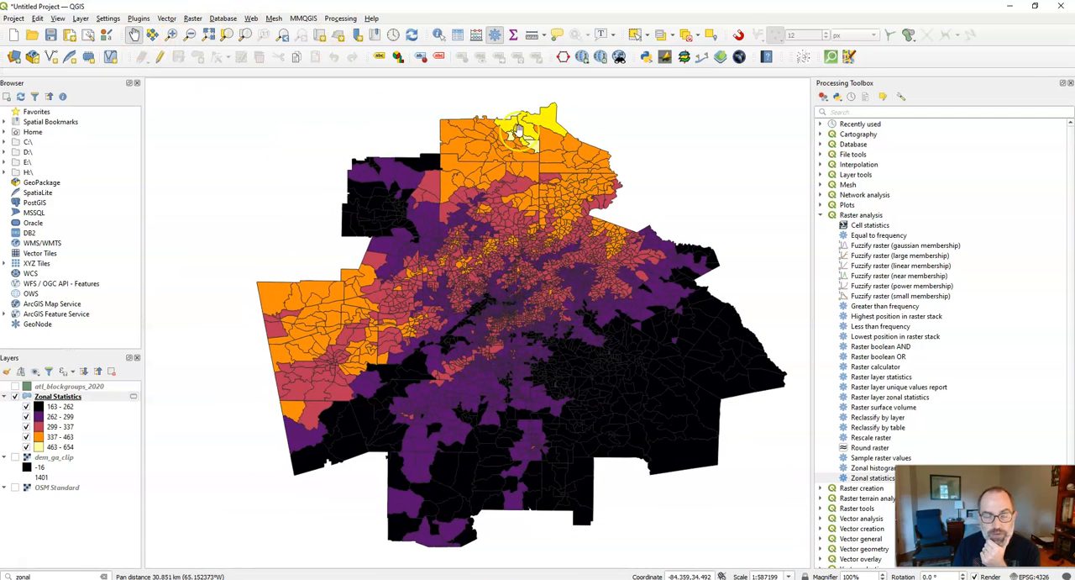